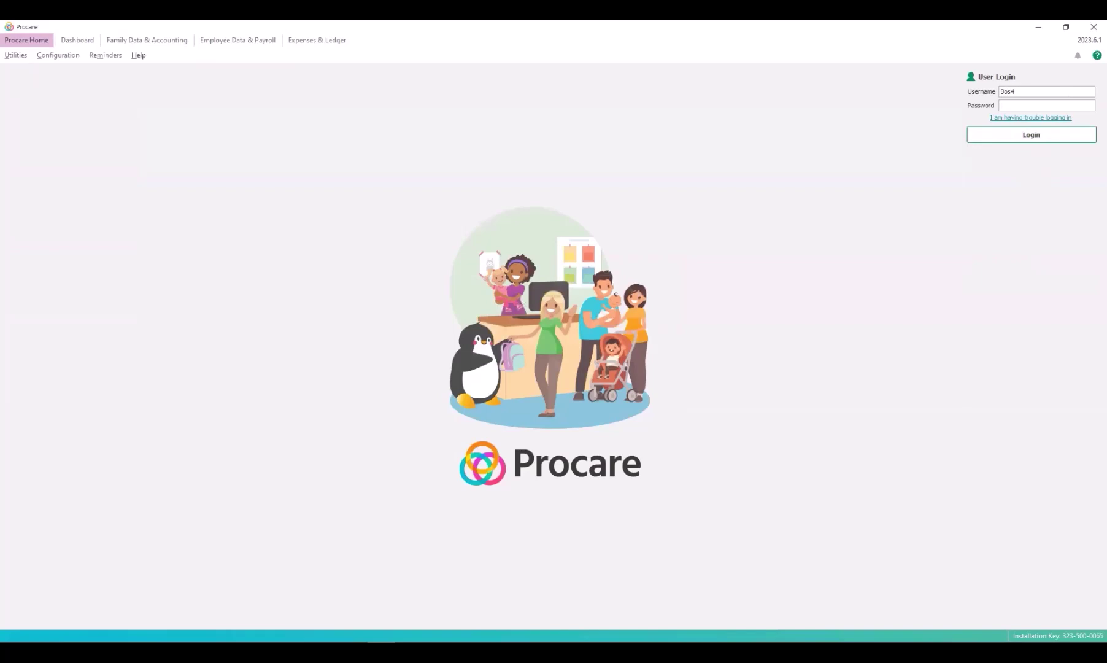
Log in with the account password, suppress the verification prompt, and continue to two-step setup
type("******************")
left_click(1061, 134)
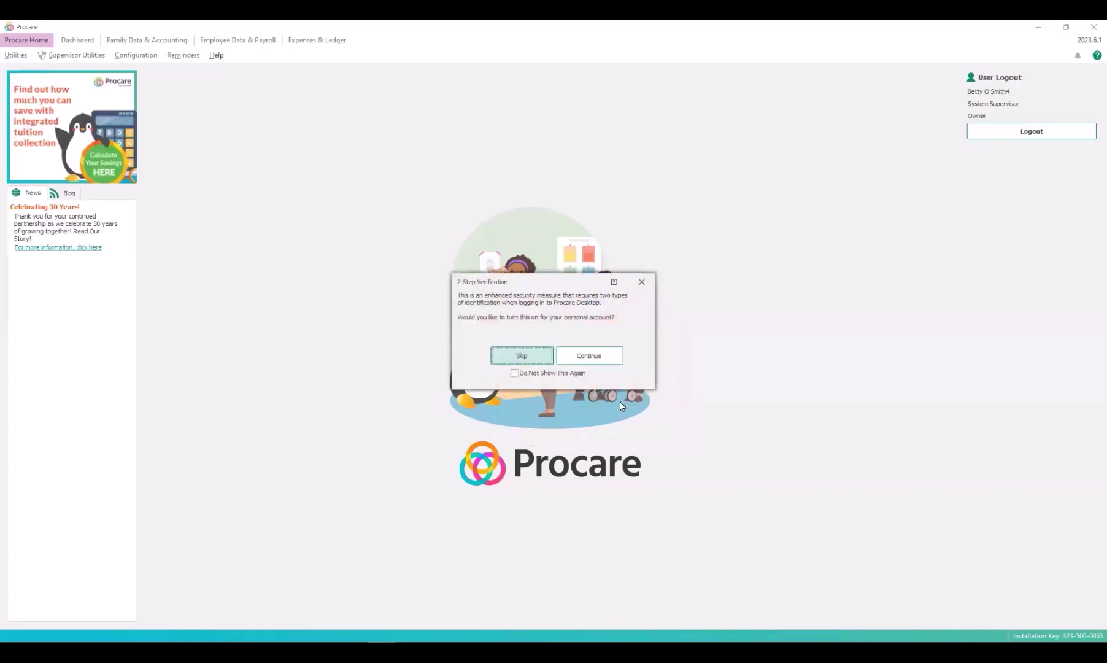
left_click(514, 374)
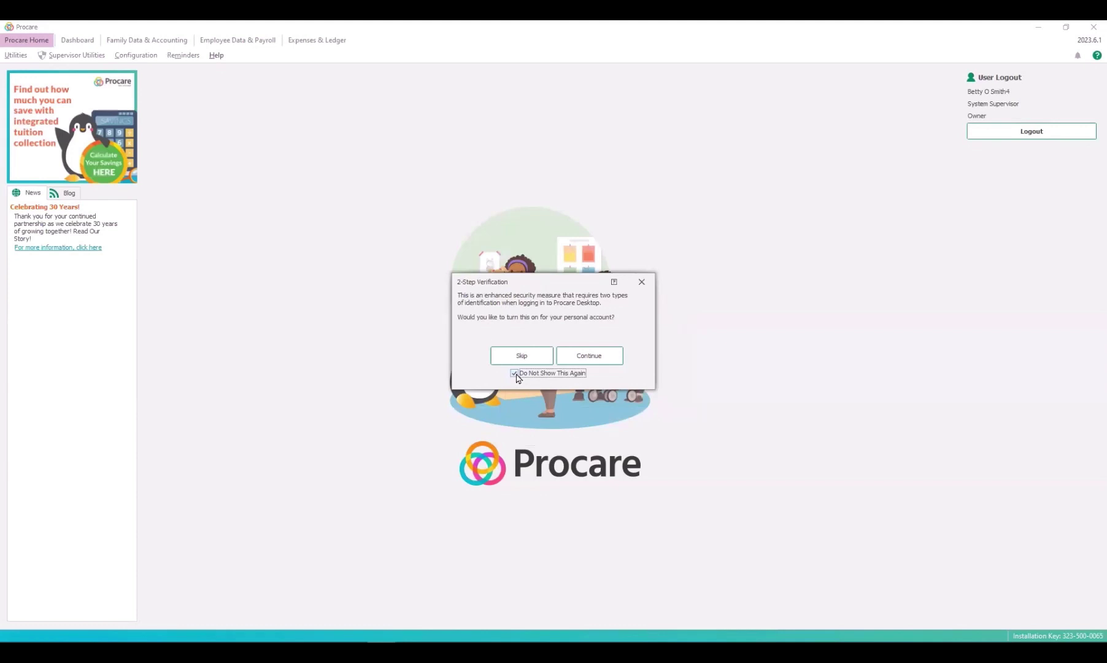
key("Return")
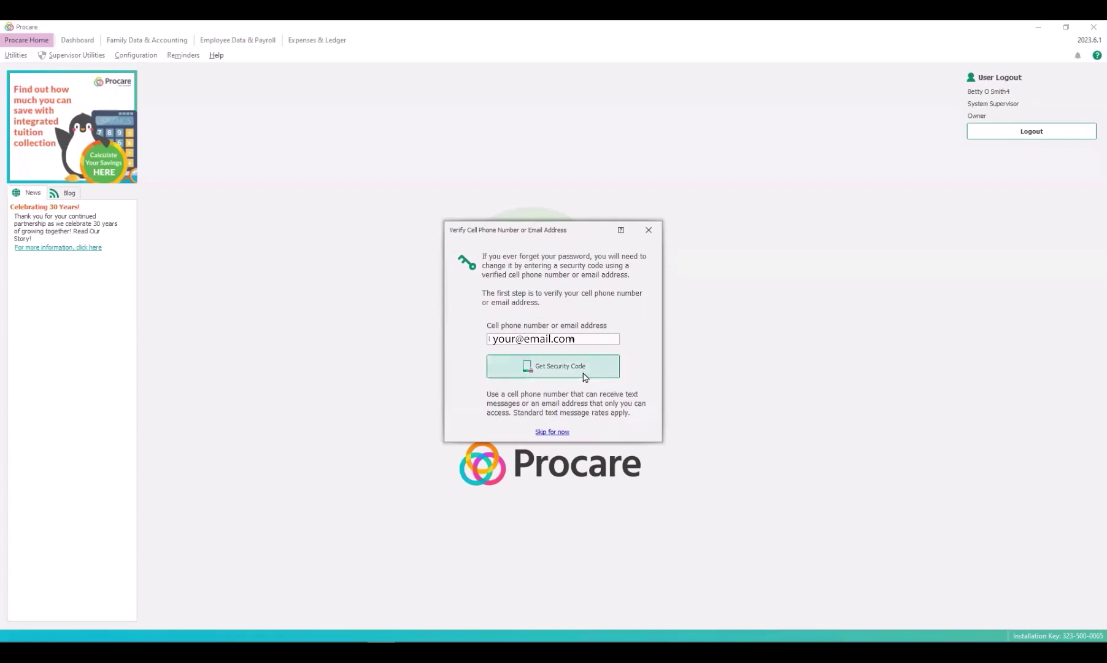
Verify the email address with the emailed security code and dismiss the success message
left_click(582, 368)
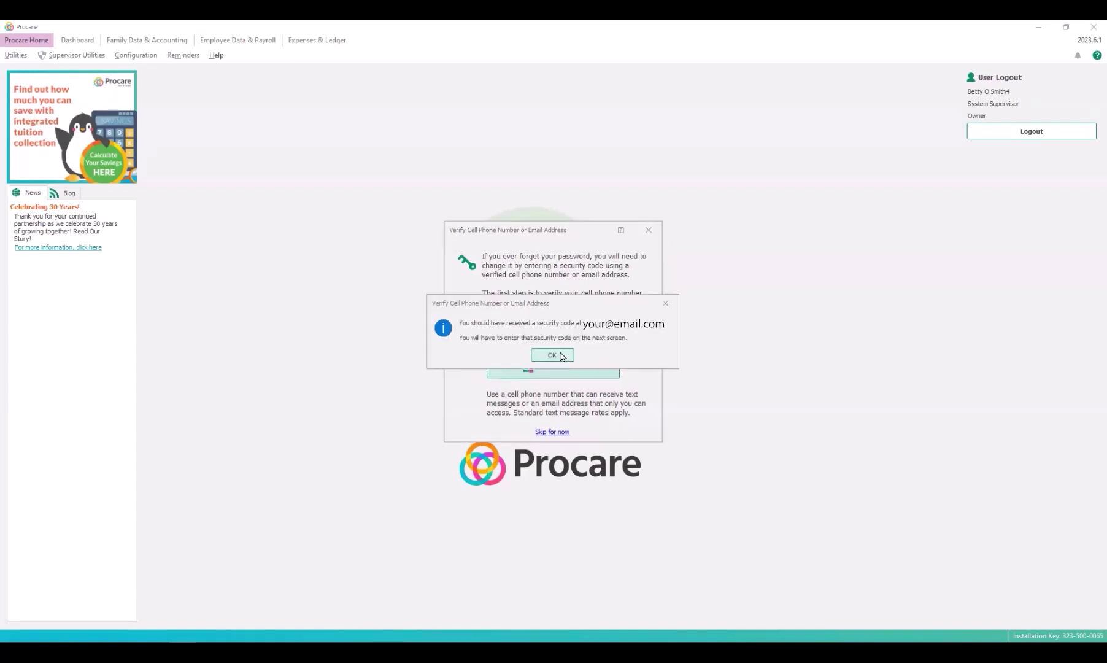
left_click(552, 355)
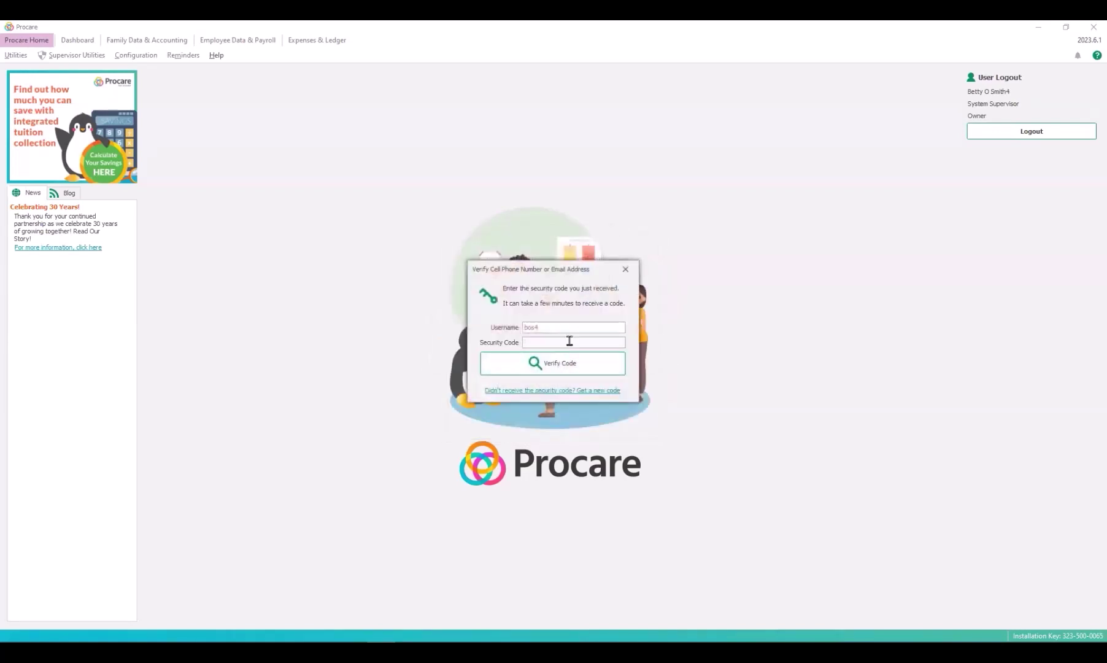
key("ctrl+v")
left_click(576, 369)
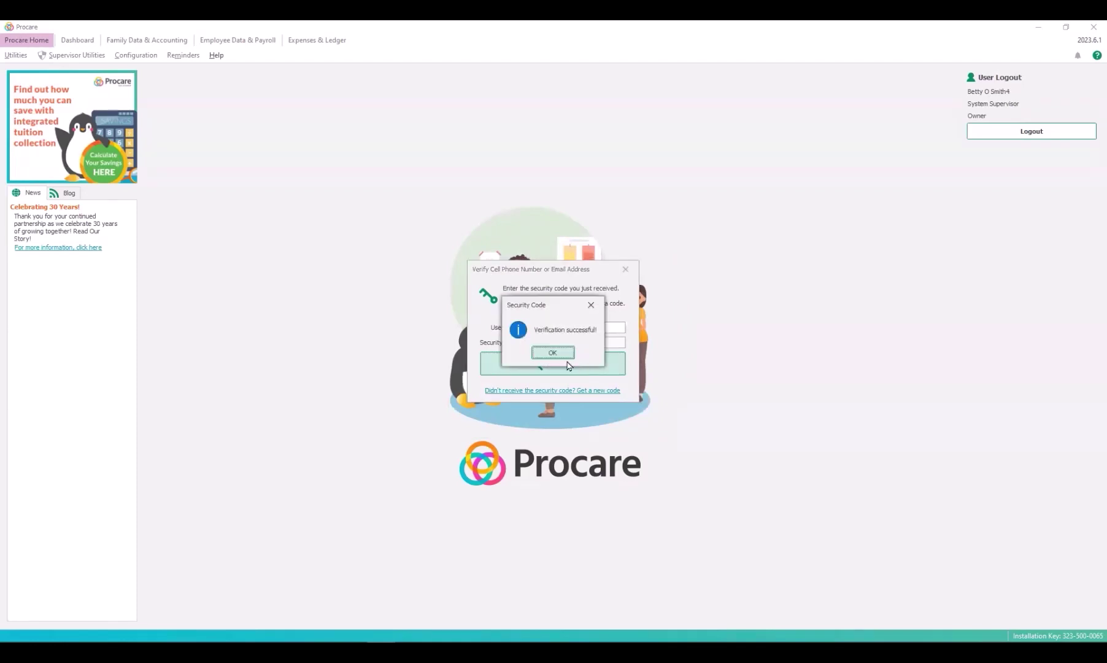
left_click(558, 354)
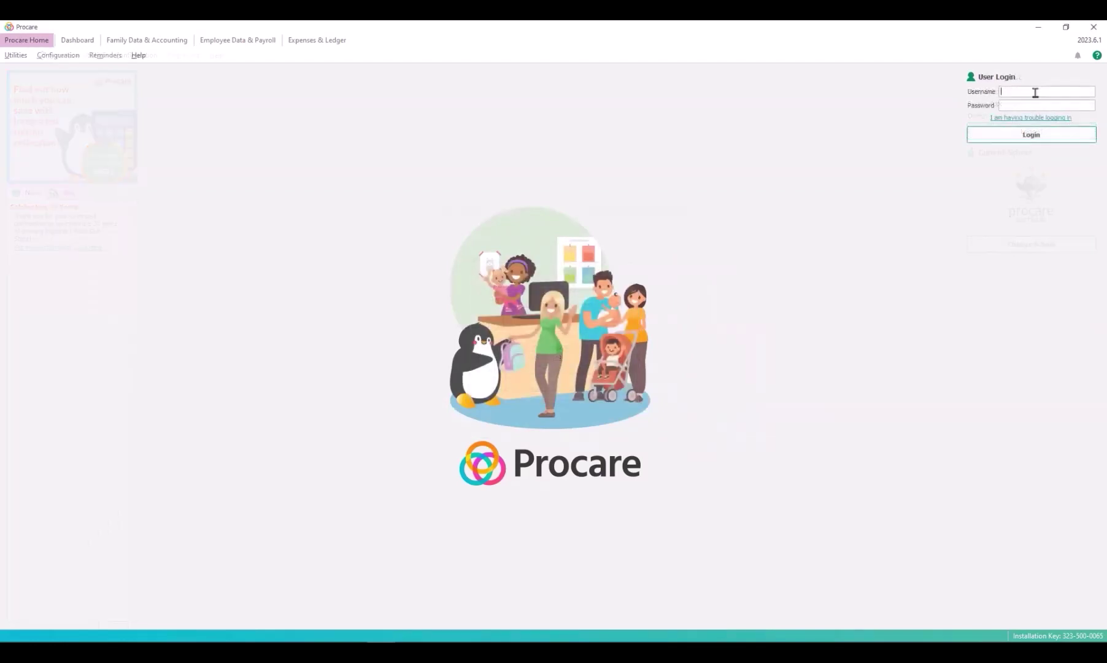
Log back in with the corrected username and the account password
type("Bos2")
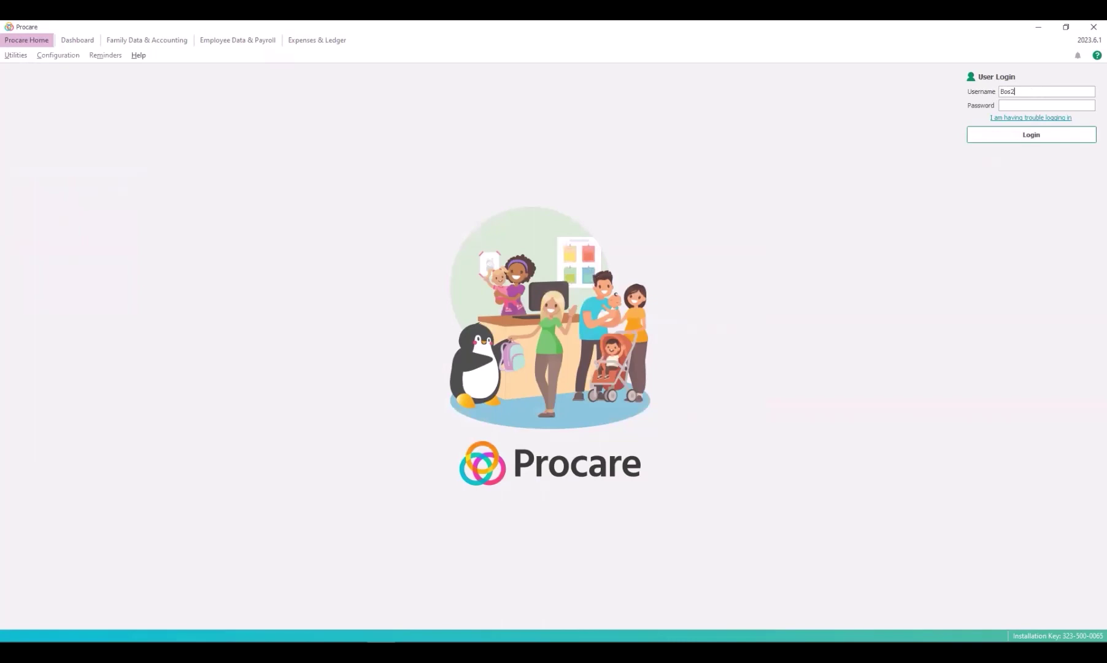
key("BackSpace")
type("4*******")
key("Return")
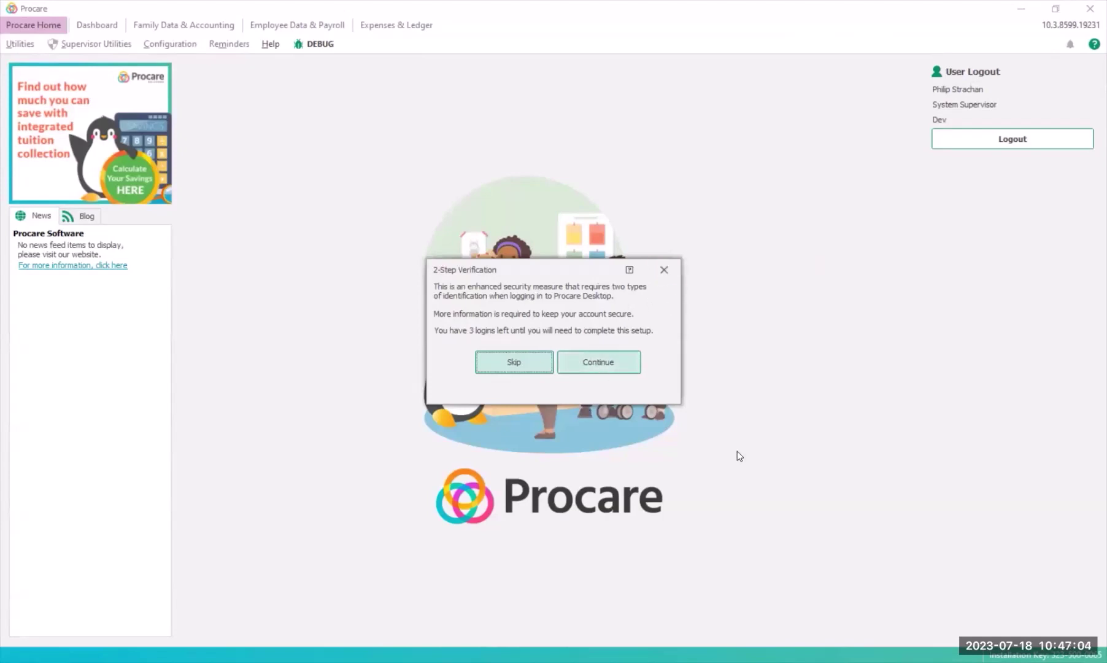
Enter the cell phone number and verify it with the texted code to enable two-step verification
left_click(636, 357)
type("999-999-9999")
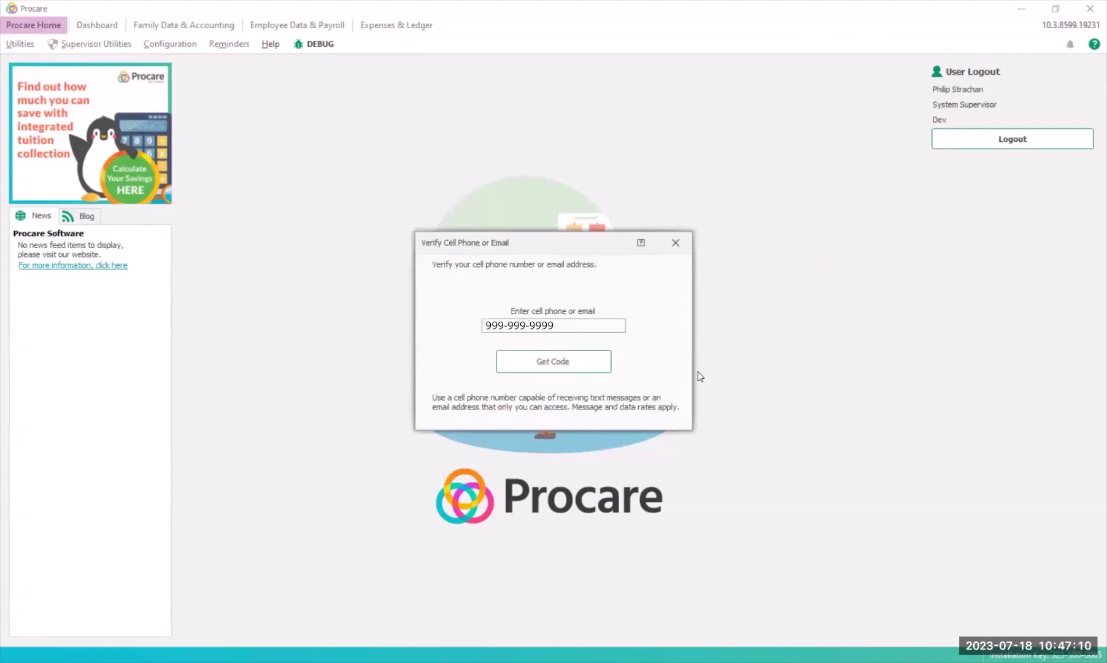
left_click(570, 369)
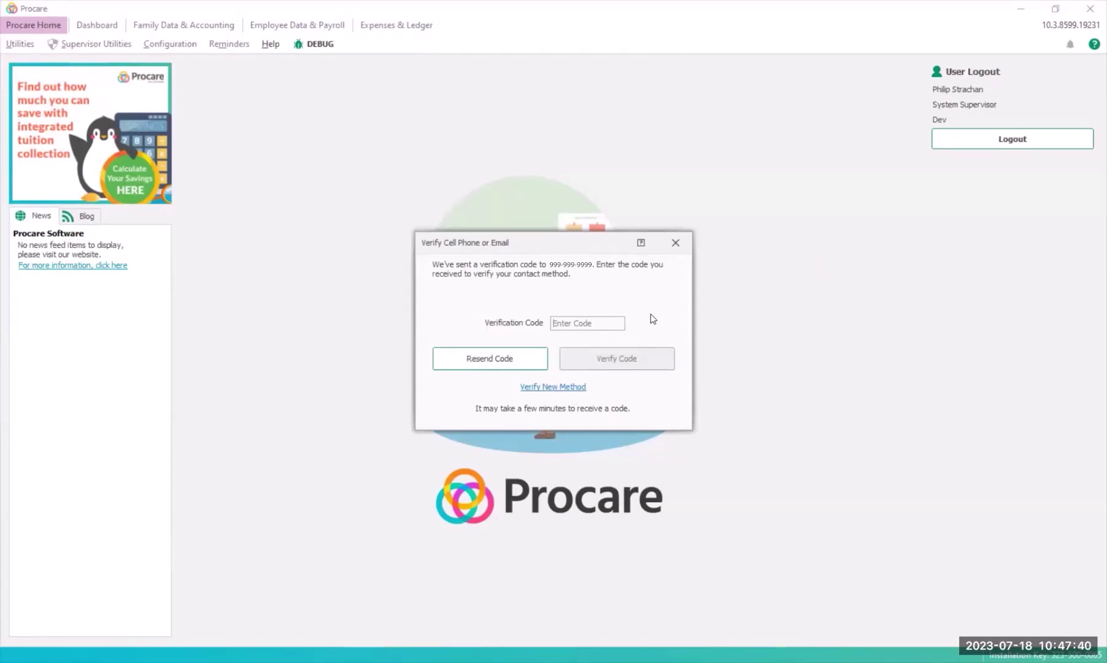
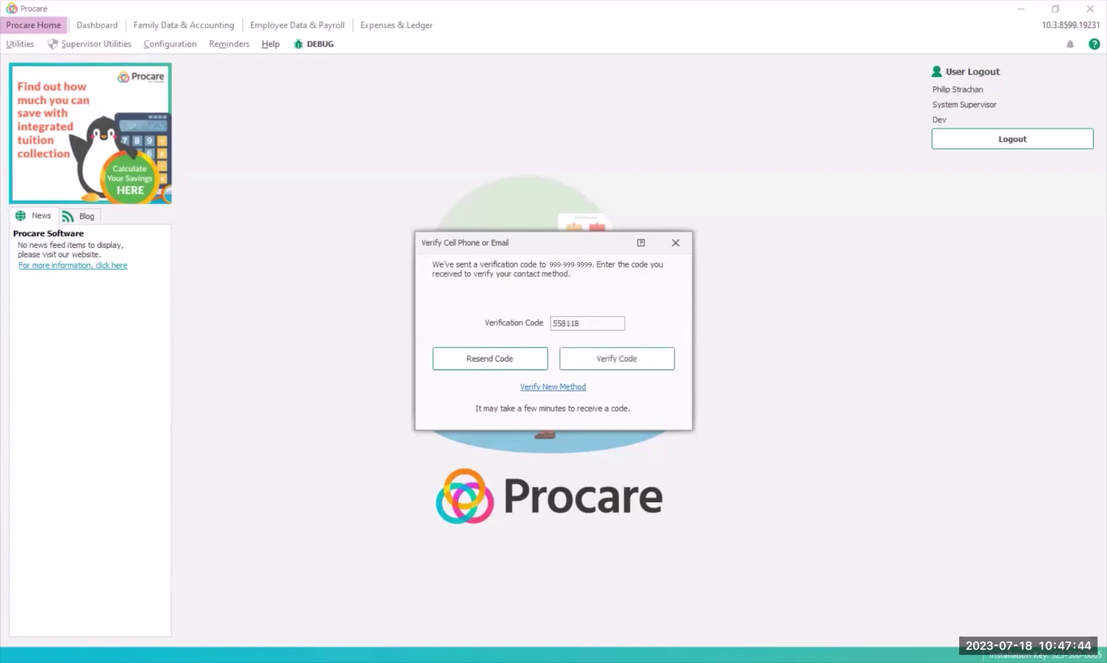
left_click(635, 360)
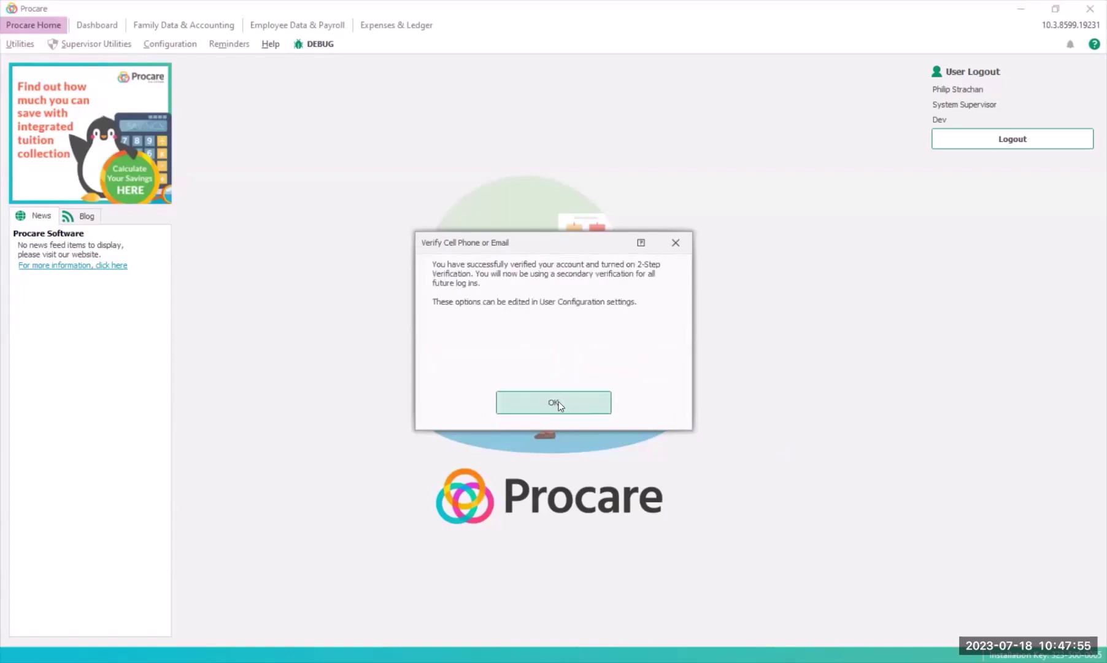
left_click(553, 402)
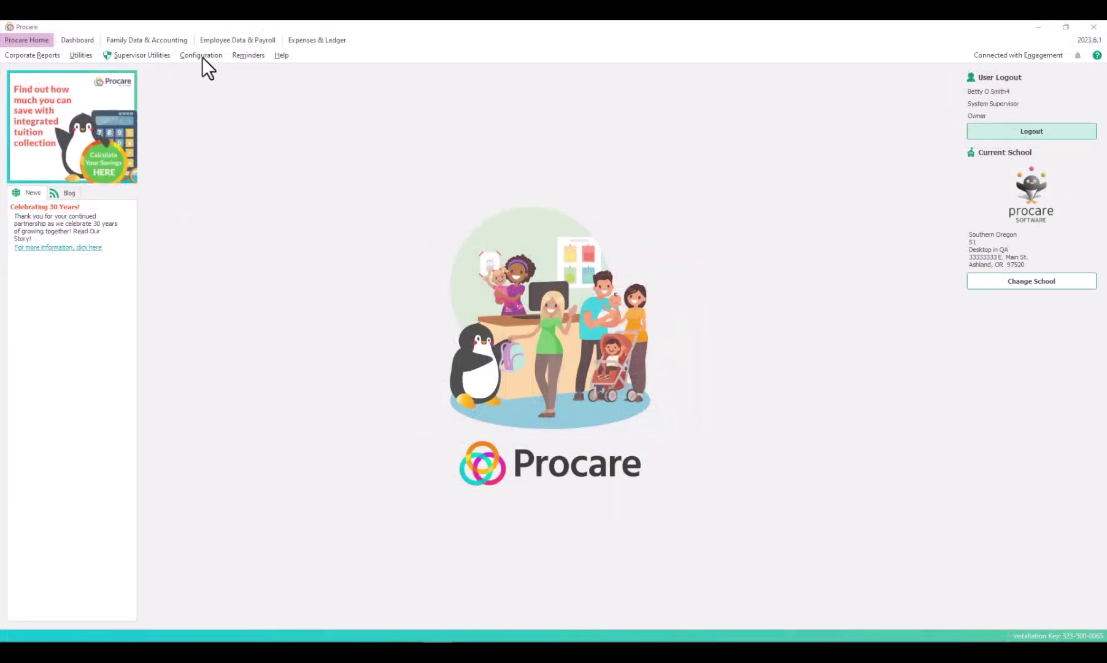
Open Configuration > User and view the user's Verified Methods list
left_click(203, 57)
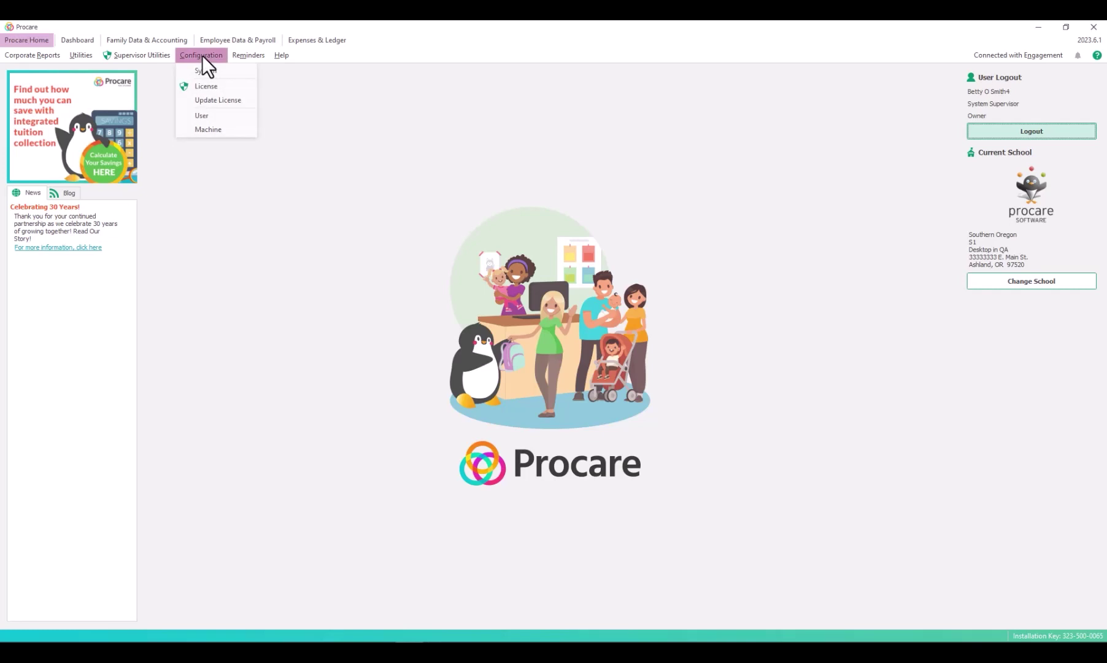
left_click(206, 117)
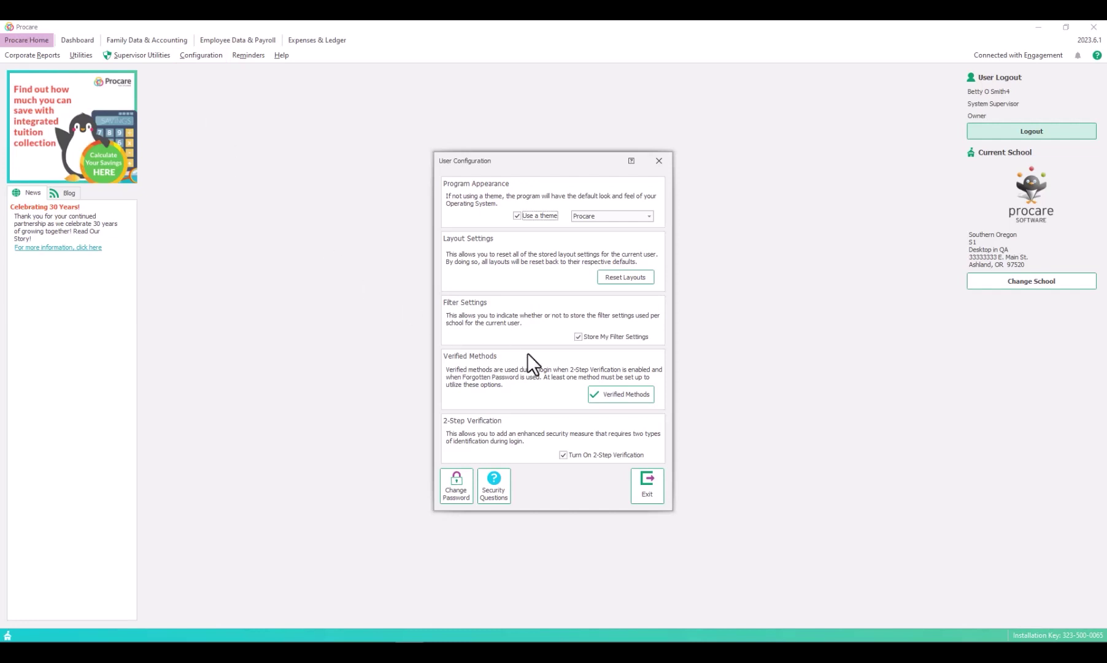
left_click(629, 395)
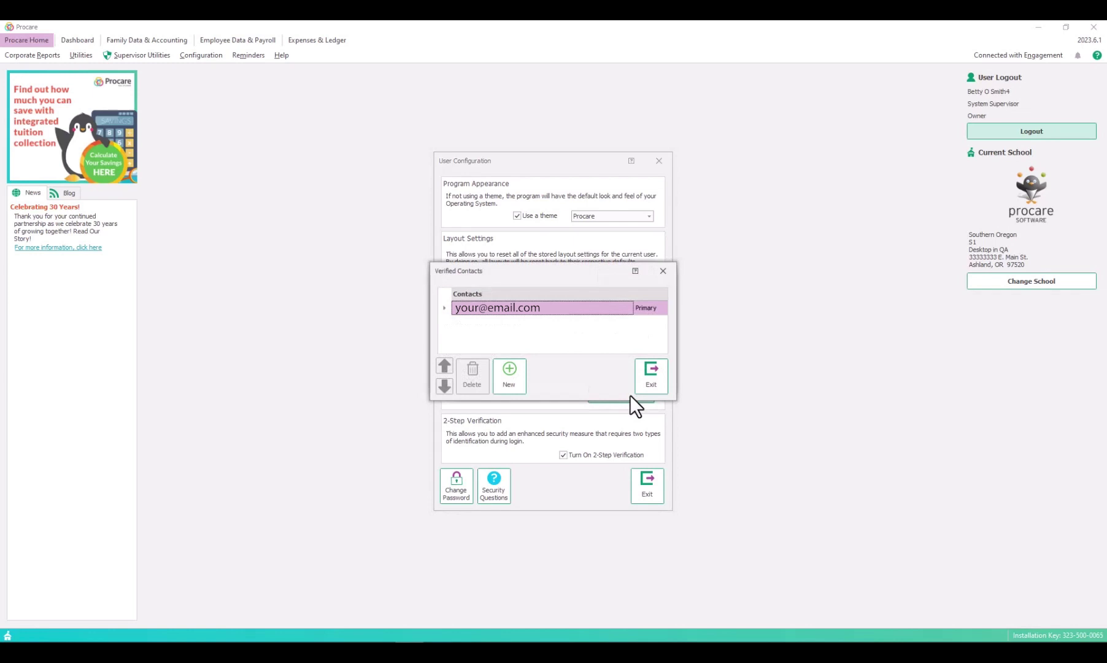
Add the phone number as a new verified contact and verify it with the received code
left_click(504, 369)
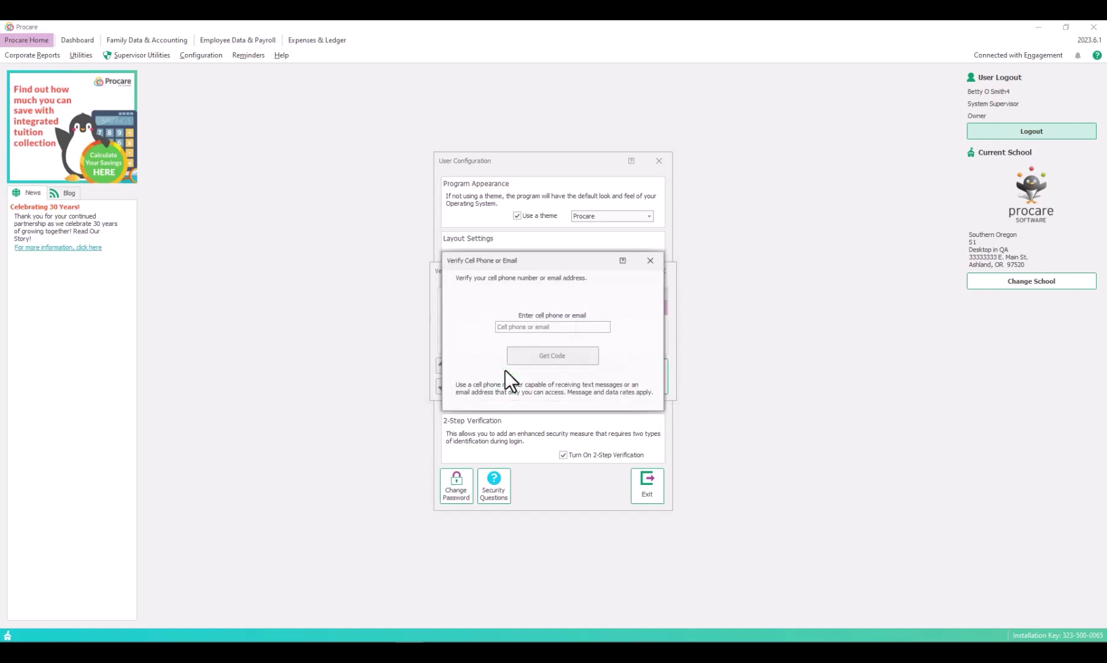
key("ctrl+v")
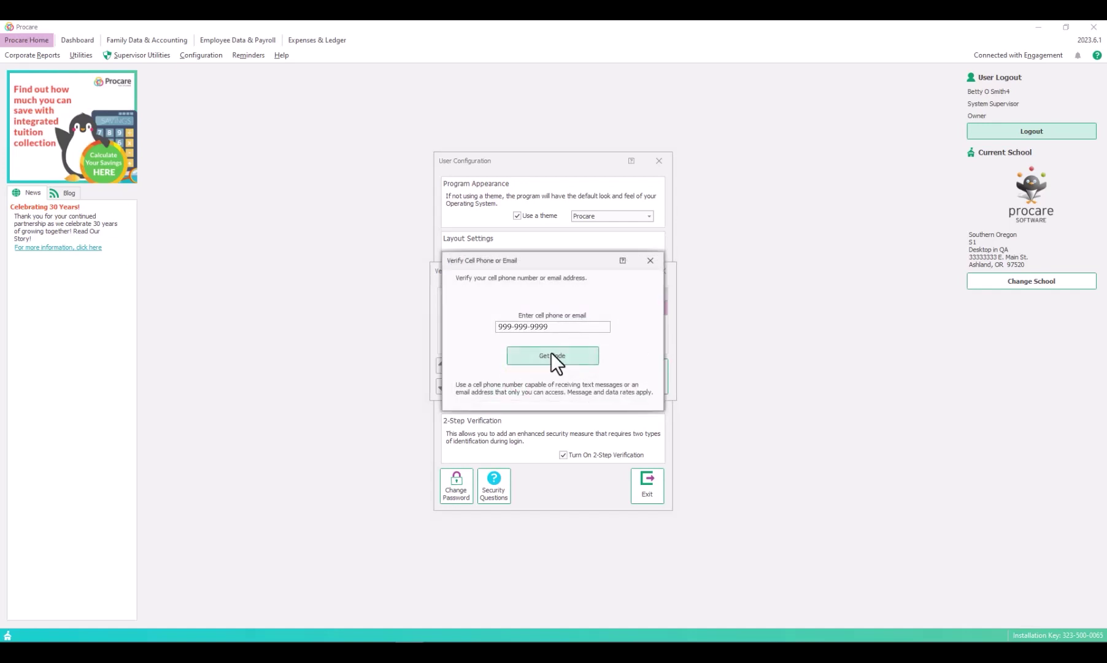
left_click(551, 353)
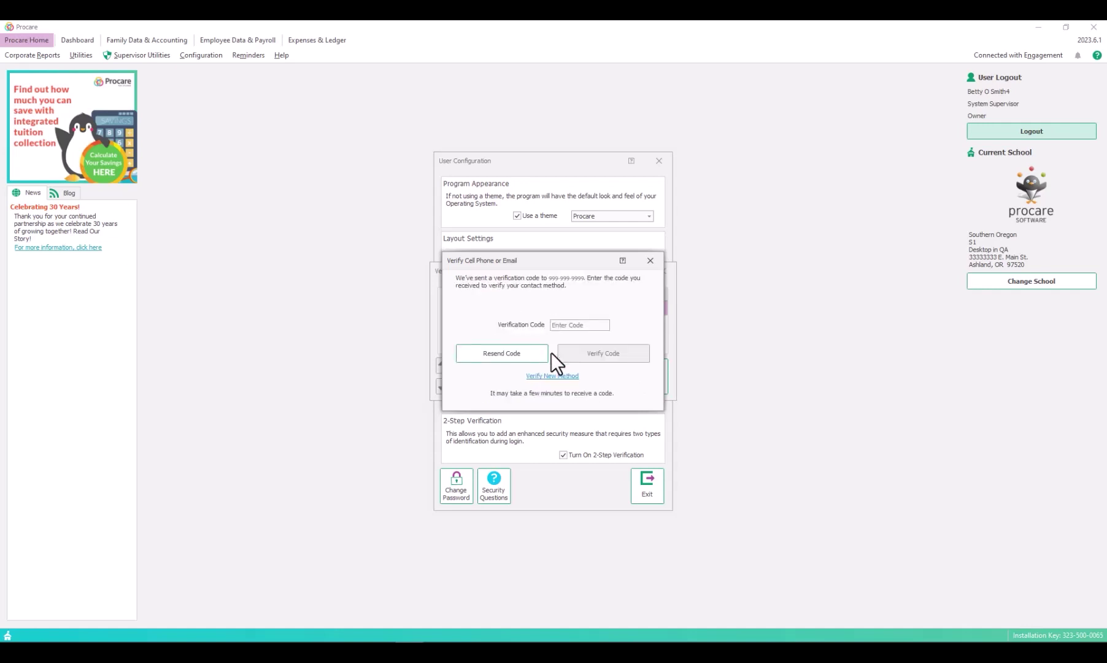
left_click(584, 325)
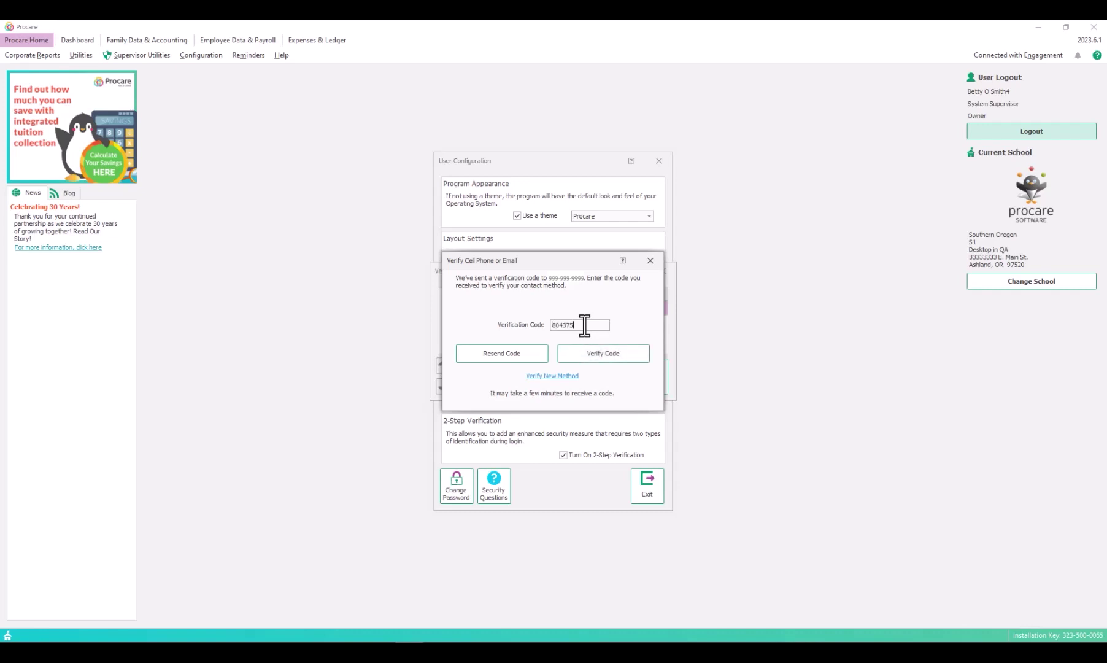
left_click(629, 356)
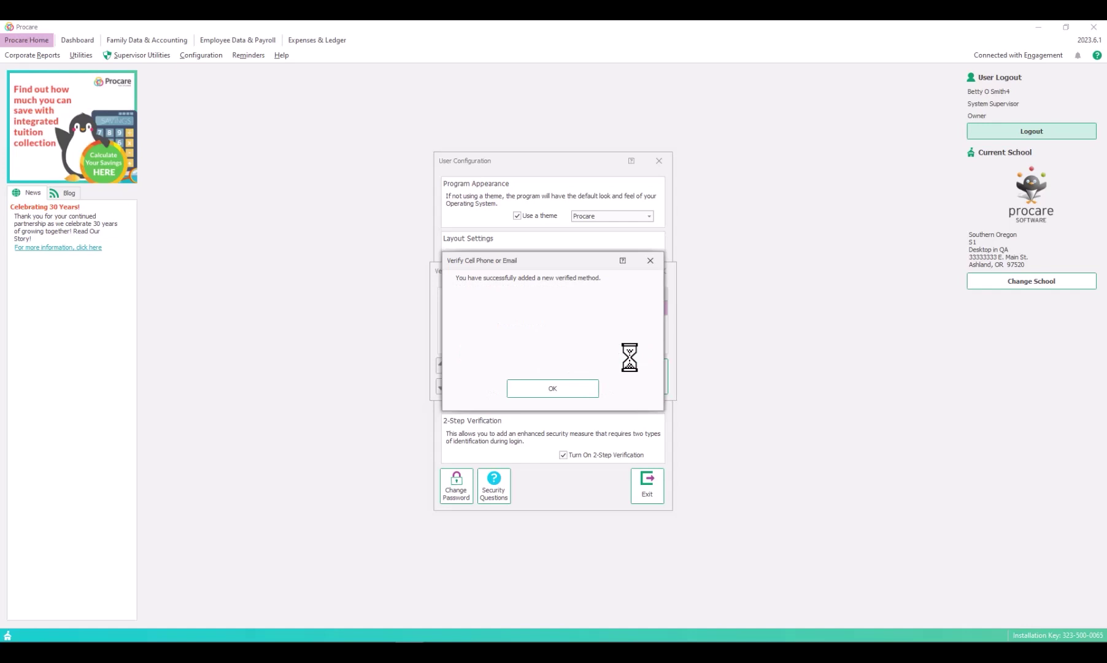
left_click(583, 393)
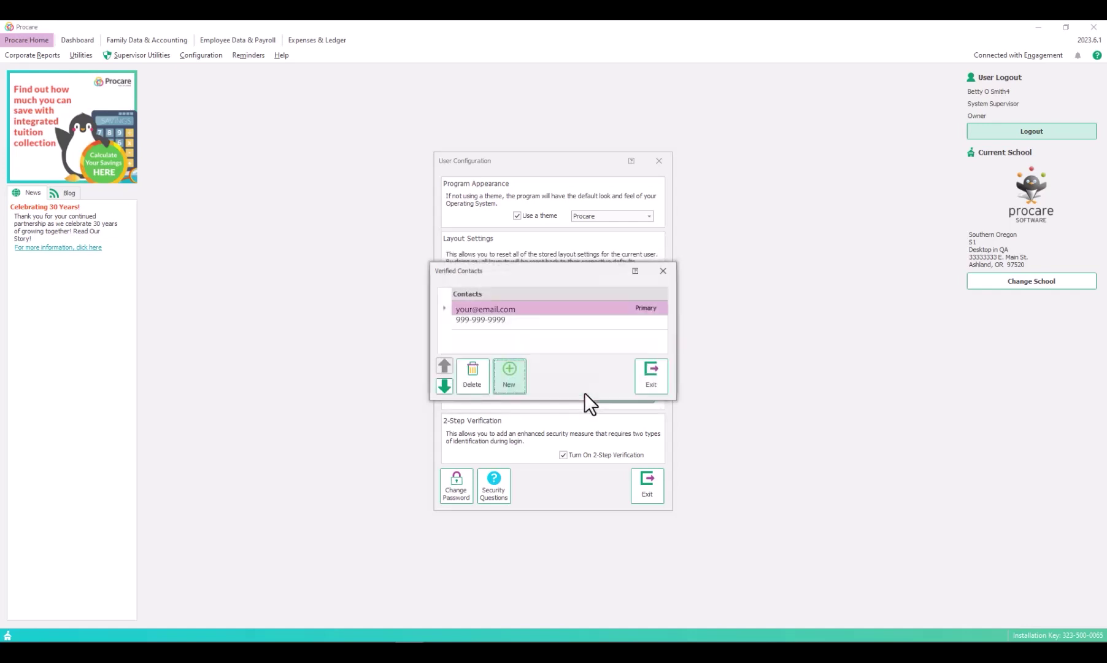
Select the email contact and close Verified Contacts, keeping 2-Step Verification turned on
left_click(443, 385)
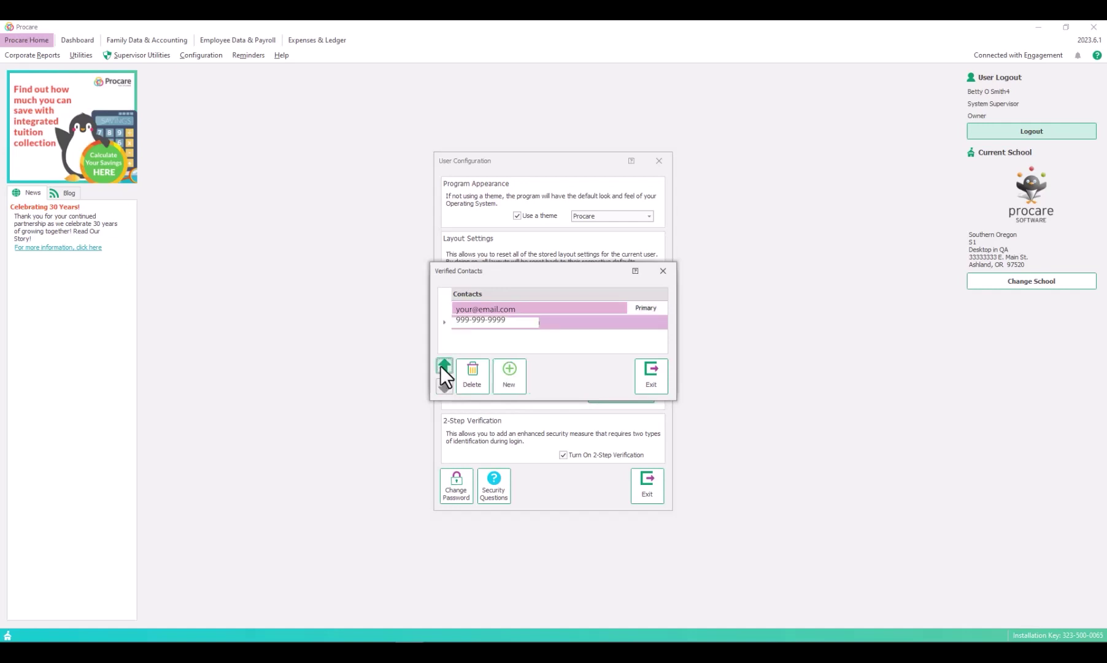
left_click(441, 367)
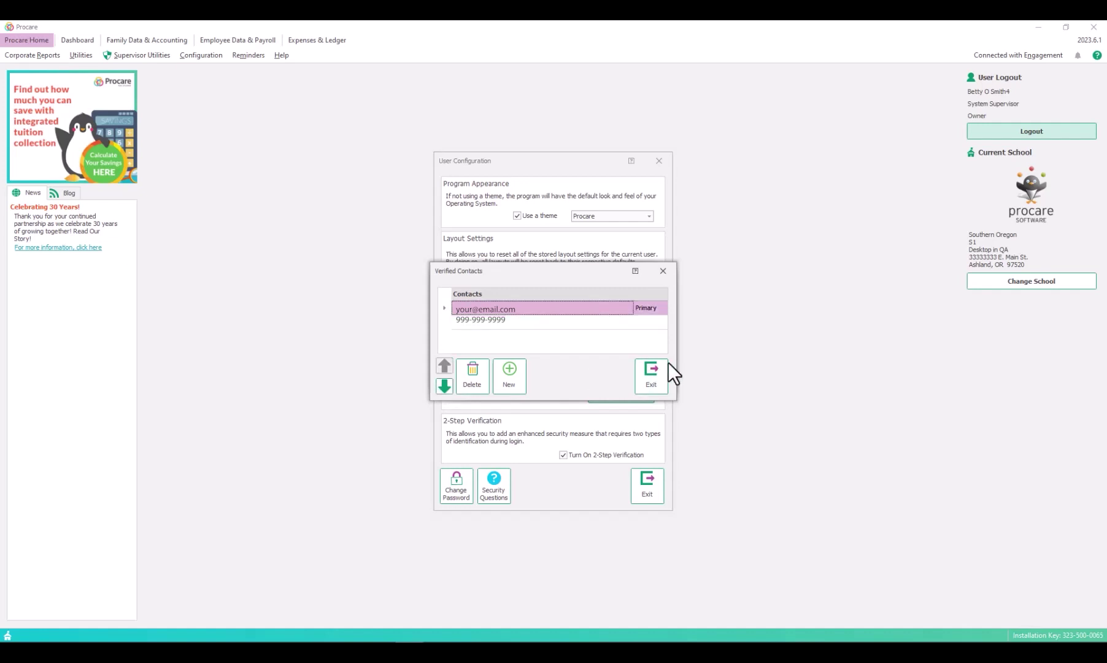
left_click(653, 370)
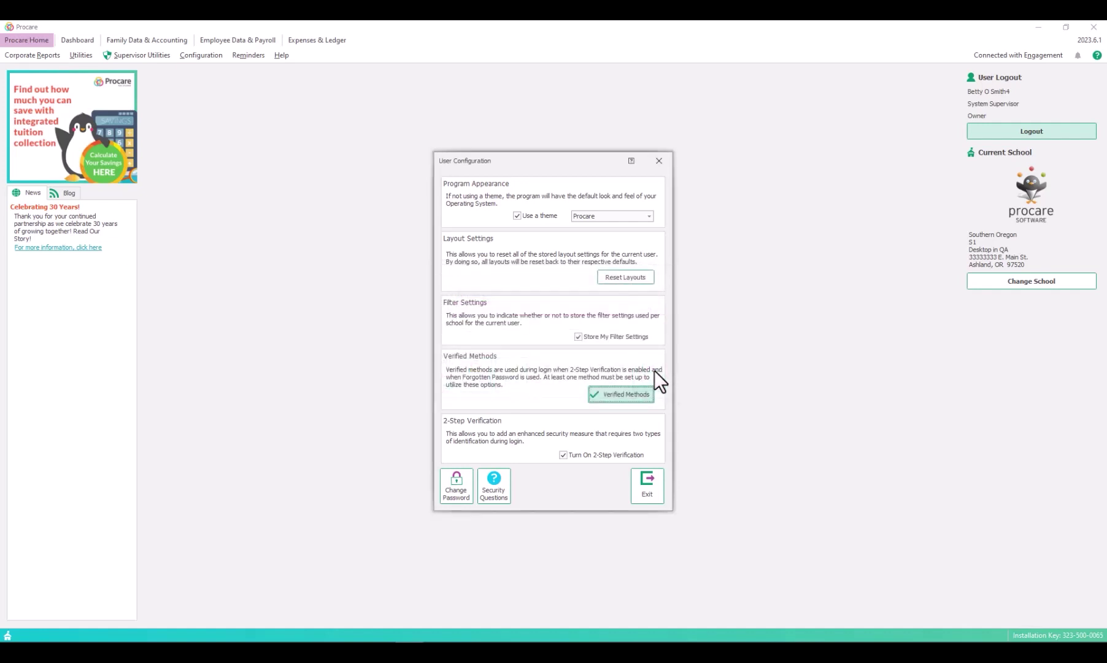
left_click(563, 455)
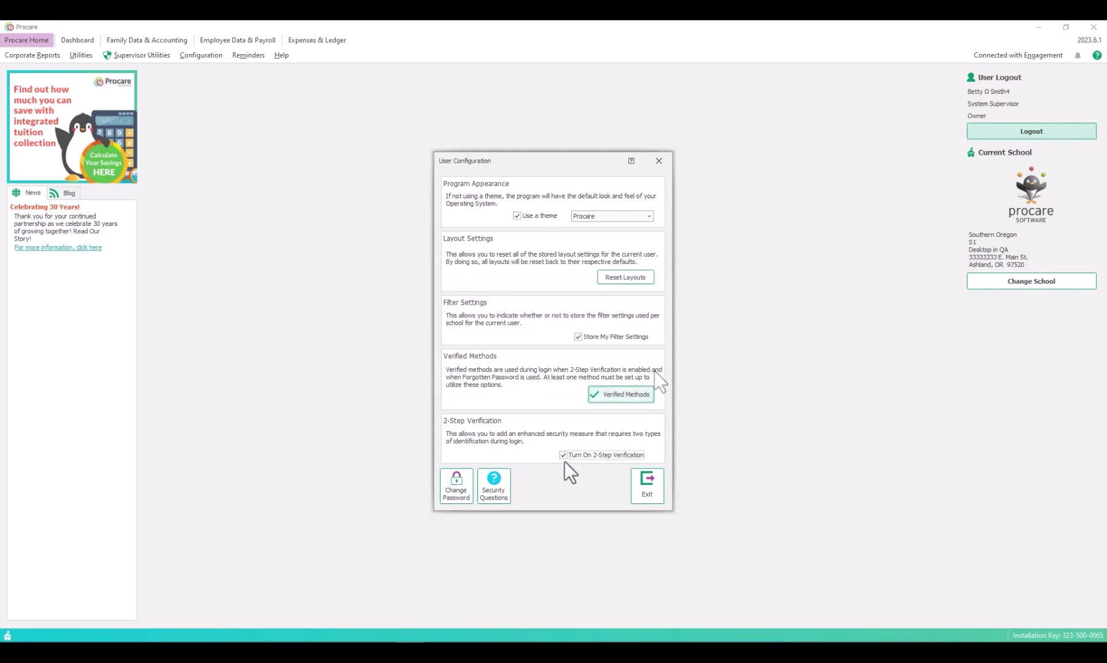
Close User Configuration and open Configuration > System
left_click(648, 485)
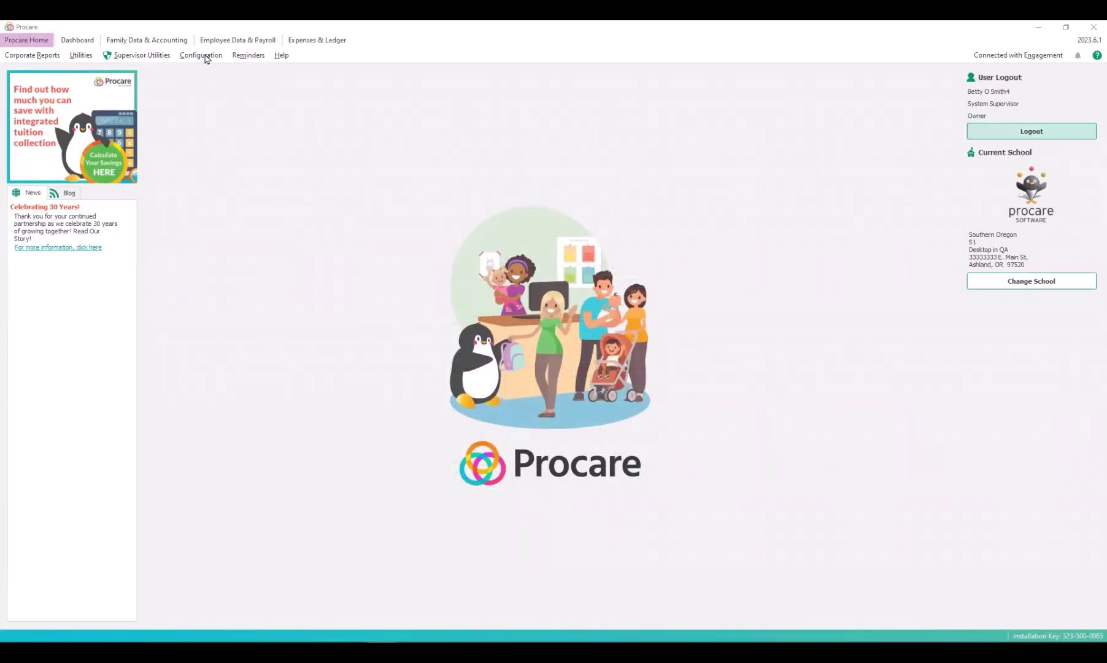
left_click(206, 56)
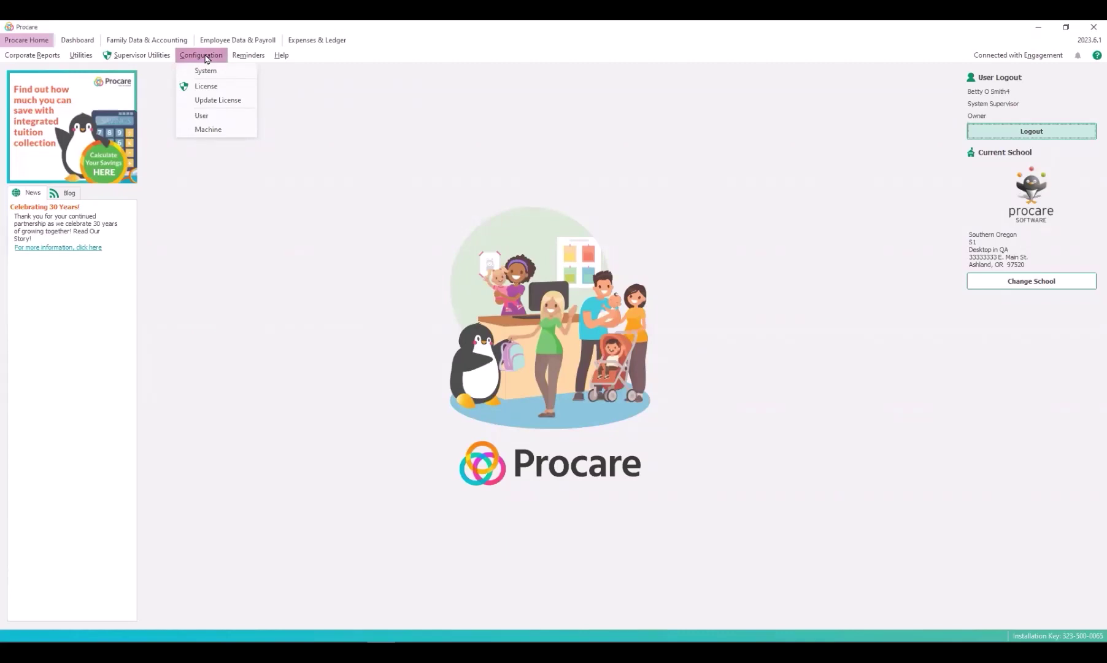
left_click(211, 72)
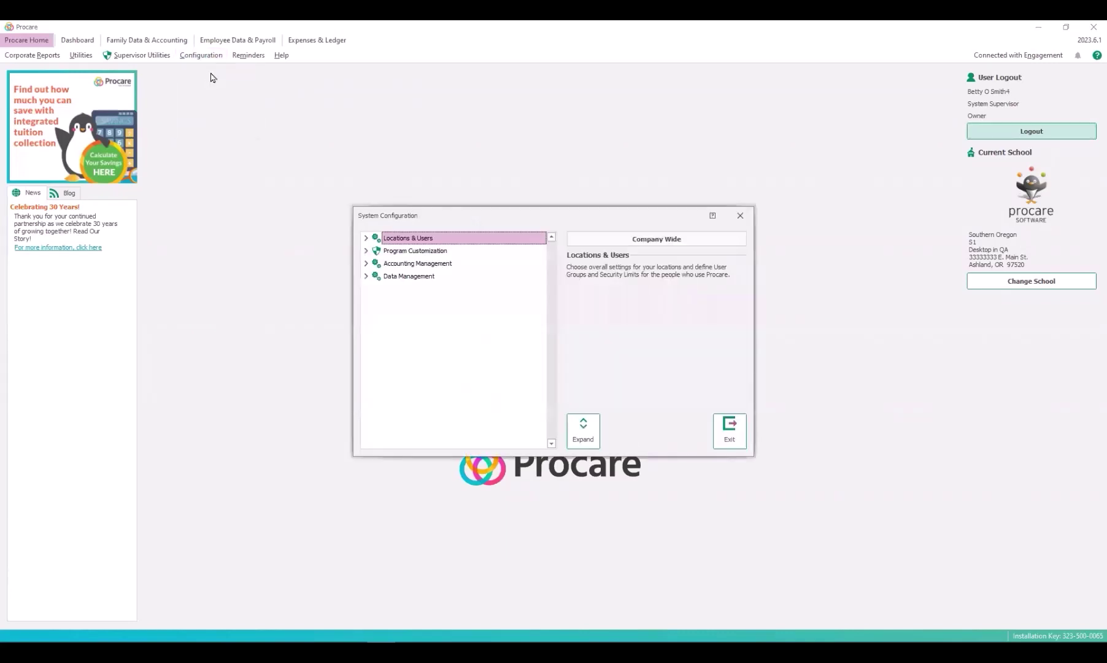
Under Locations & Users > 2-Step Verification User Groups, require System Supervisor and save
left_click(365, 239)
left_click(448, 302)
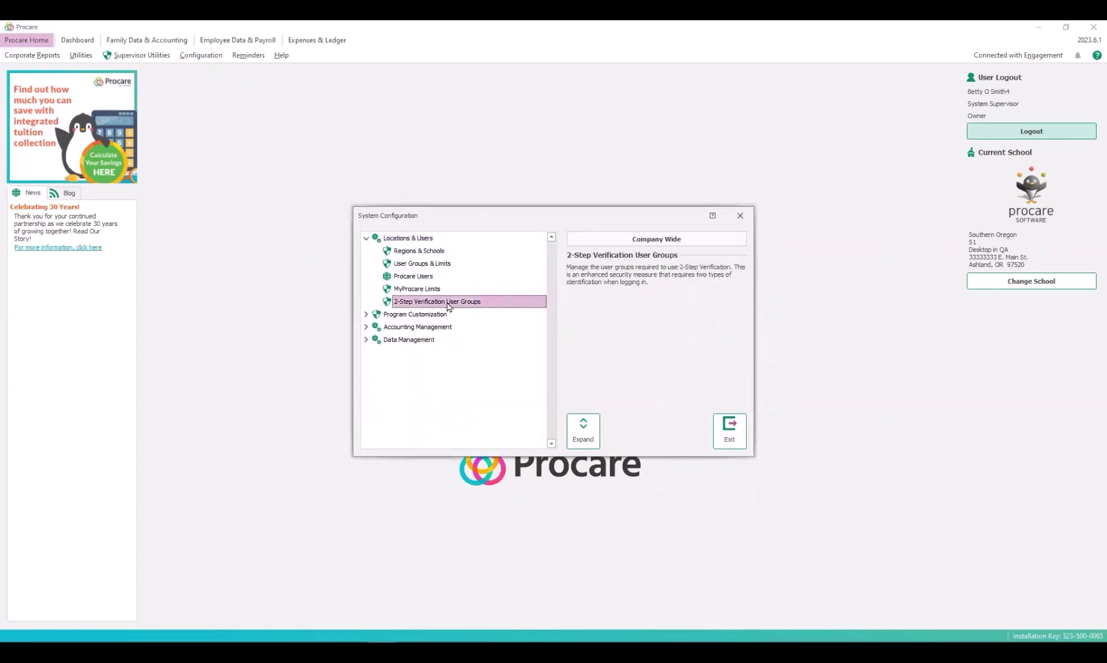
double_click(448, 302)
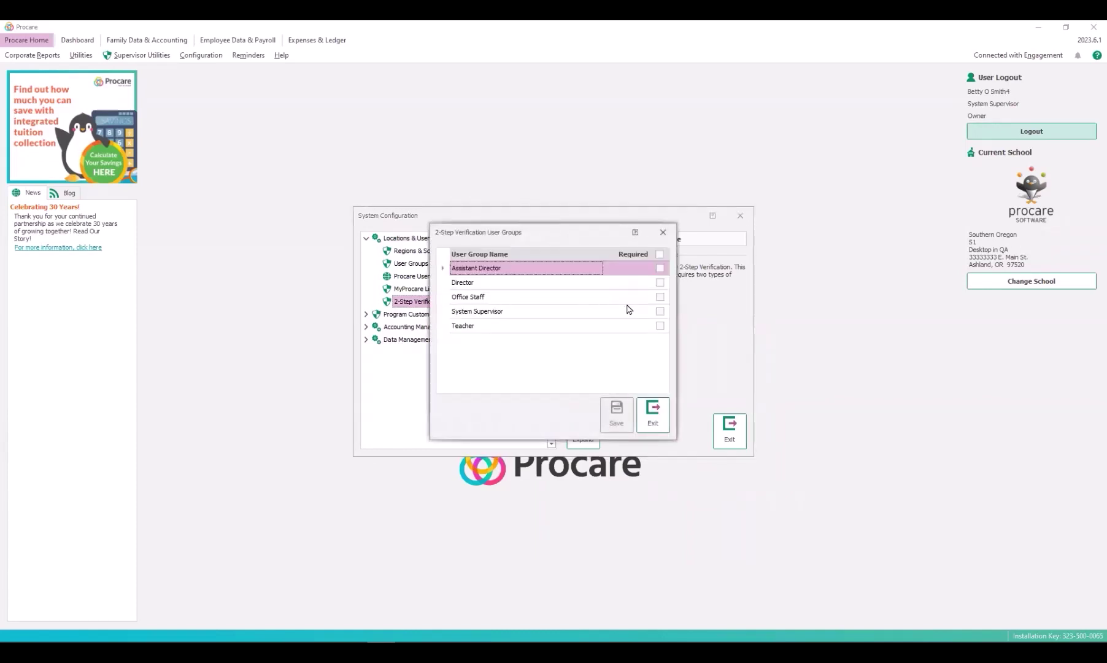
left_click(661, 314)
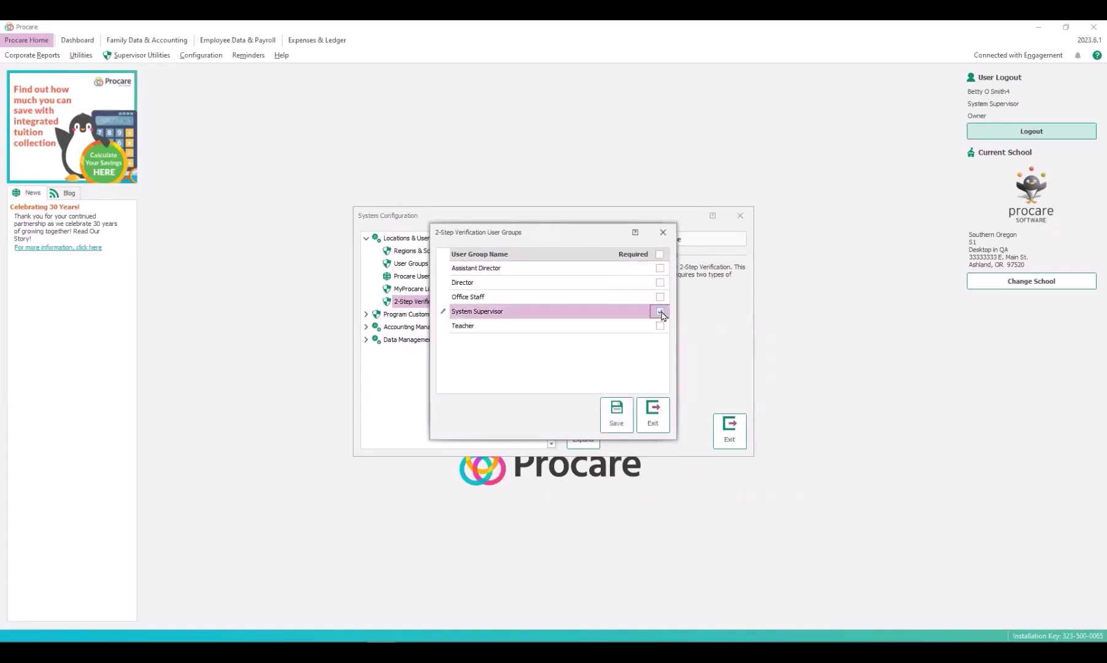
left_click(616, 414)
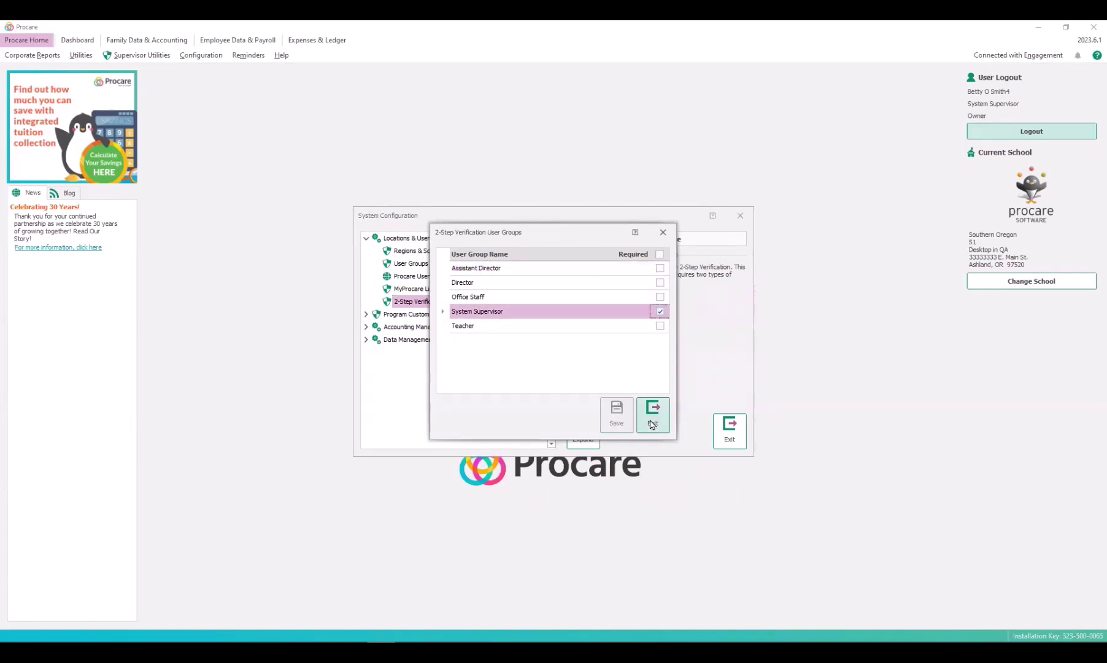
left_click(652, 422)
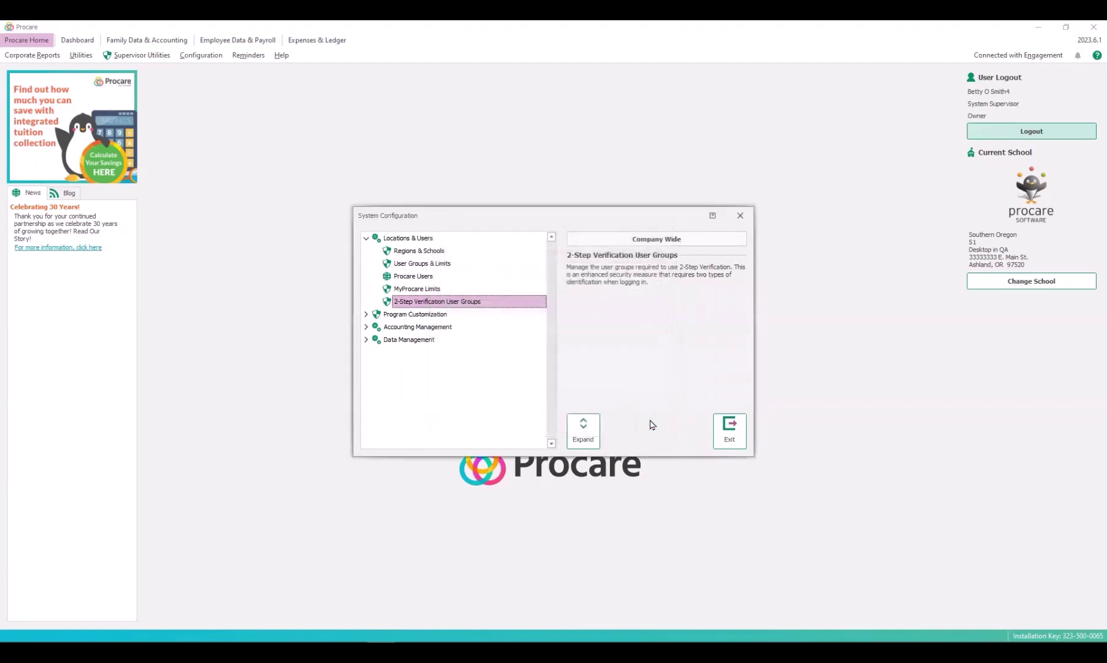
Close System Configuration, log out, and log back in with the username and password
left_click(727, 428)
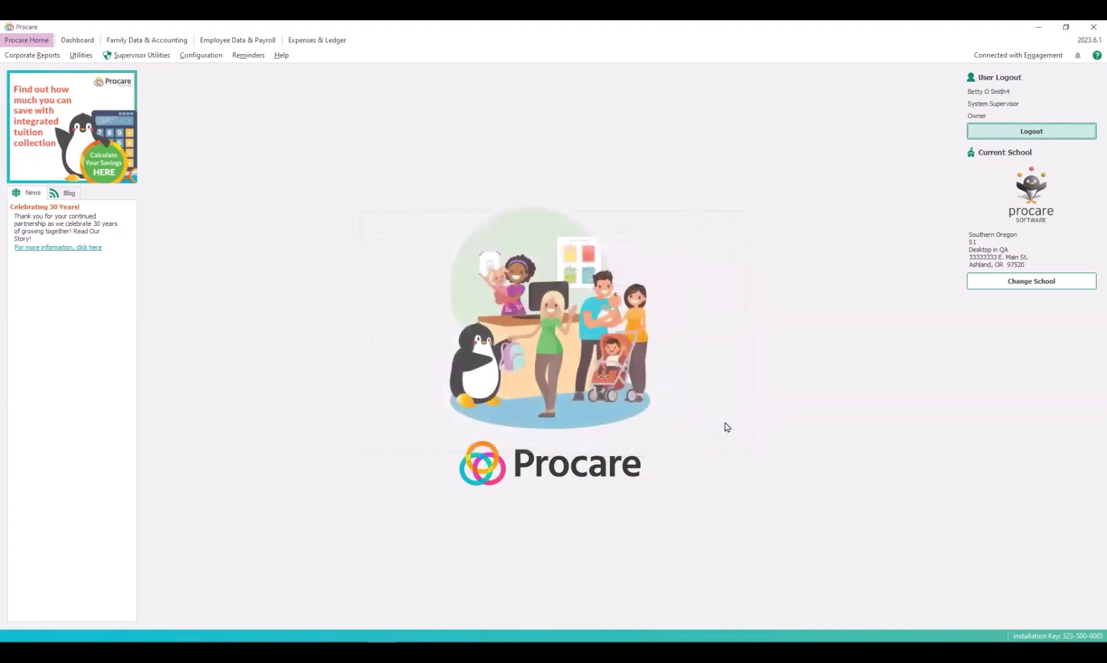
left_click(1026, 131)
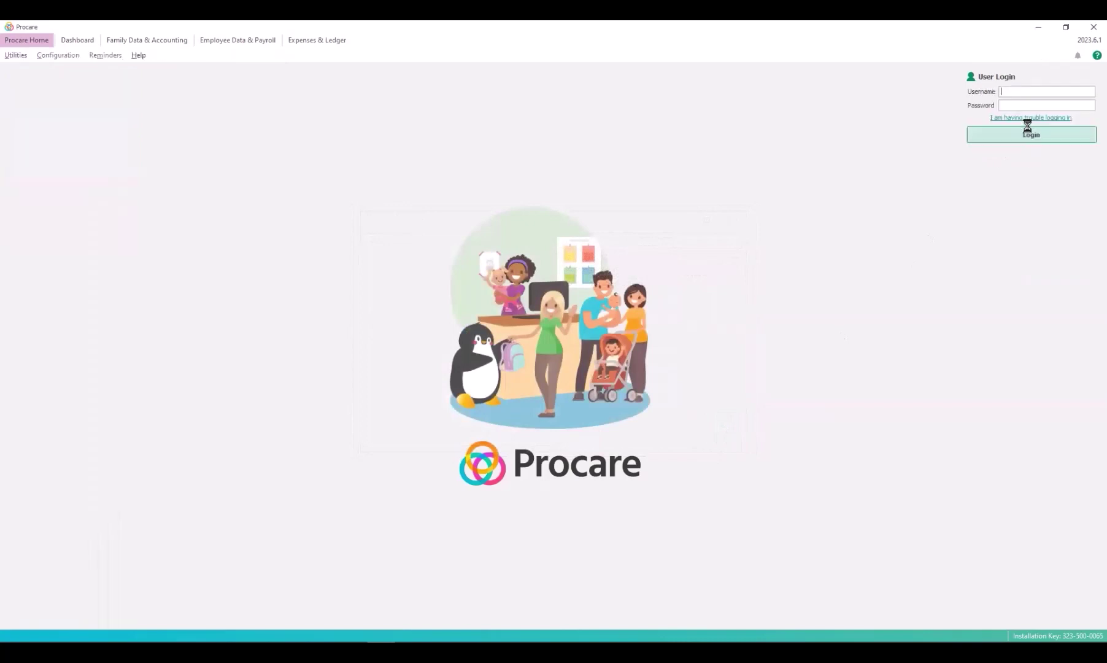
type("bos4")
key("Tab")
type("•••••••••••••••")
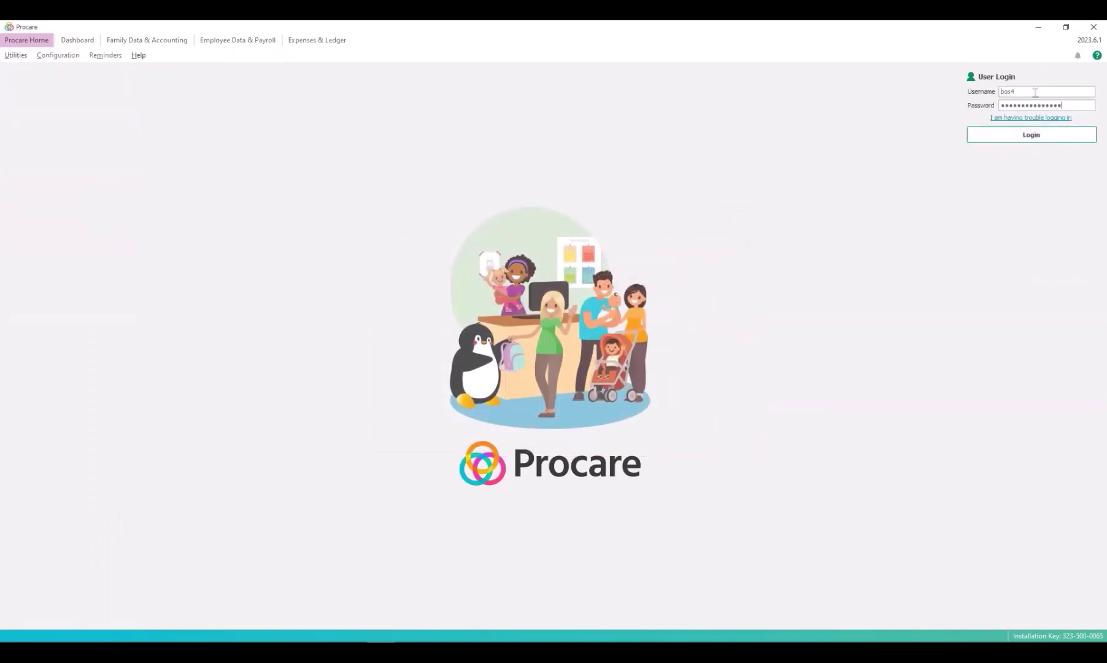
type("•••")
left_click(1071, 133)
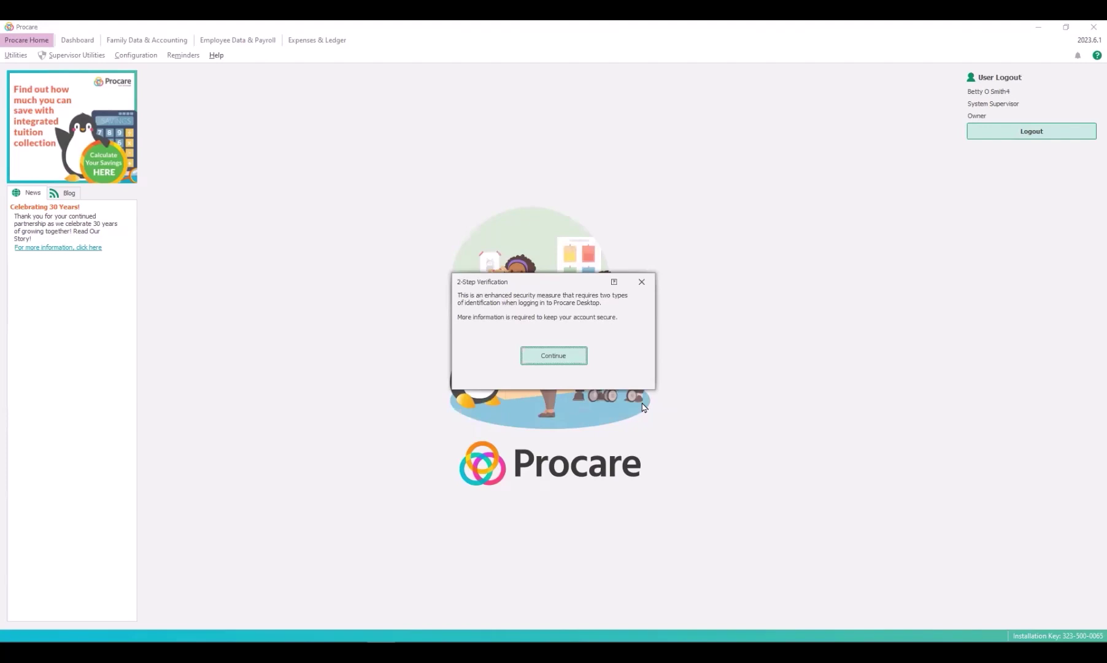
Pass 2-Step Verification by entering the emailed verification code
left_click(567, 356)
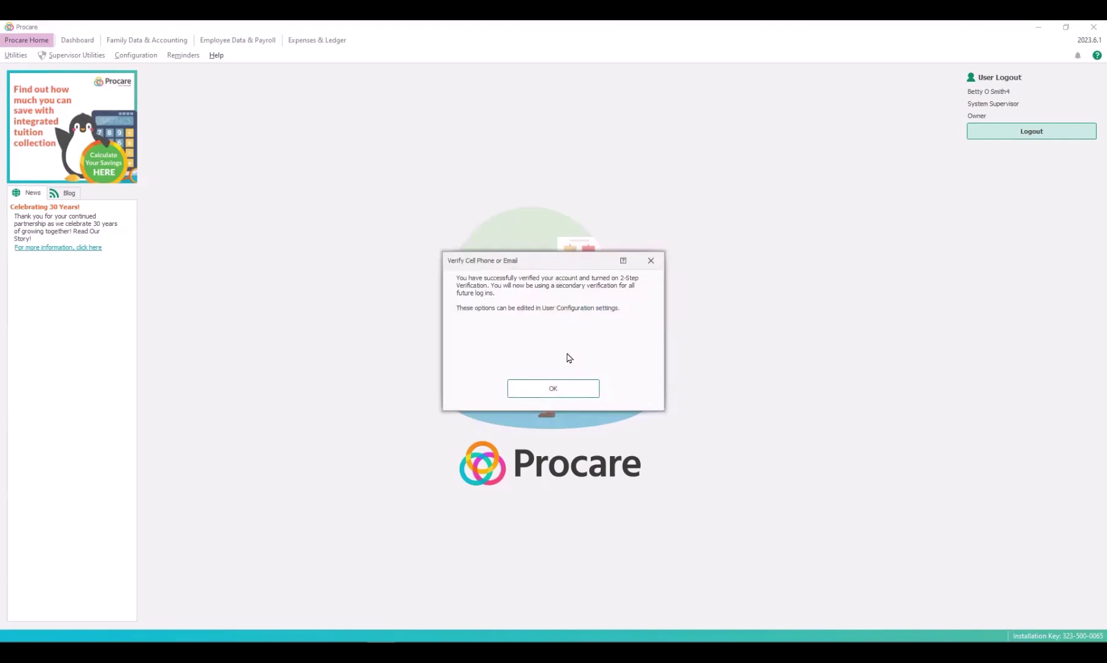
left_click(563, 390)
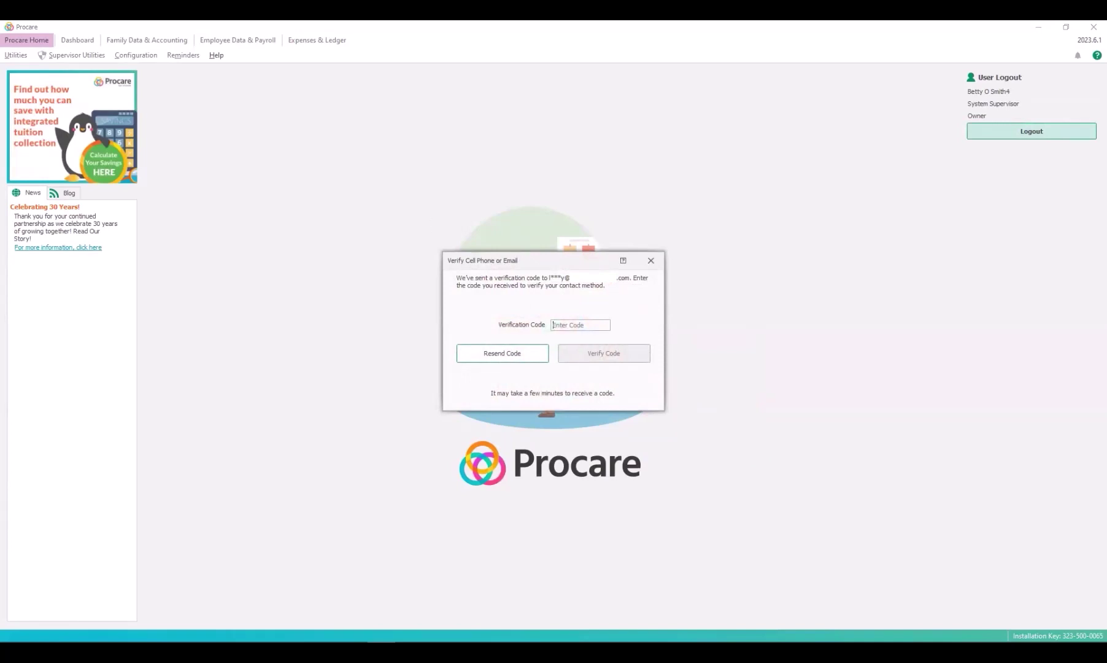
left_click(593, 322)
key("ctrl+v")
left_click(589, 350)
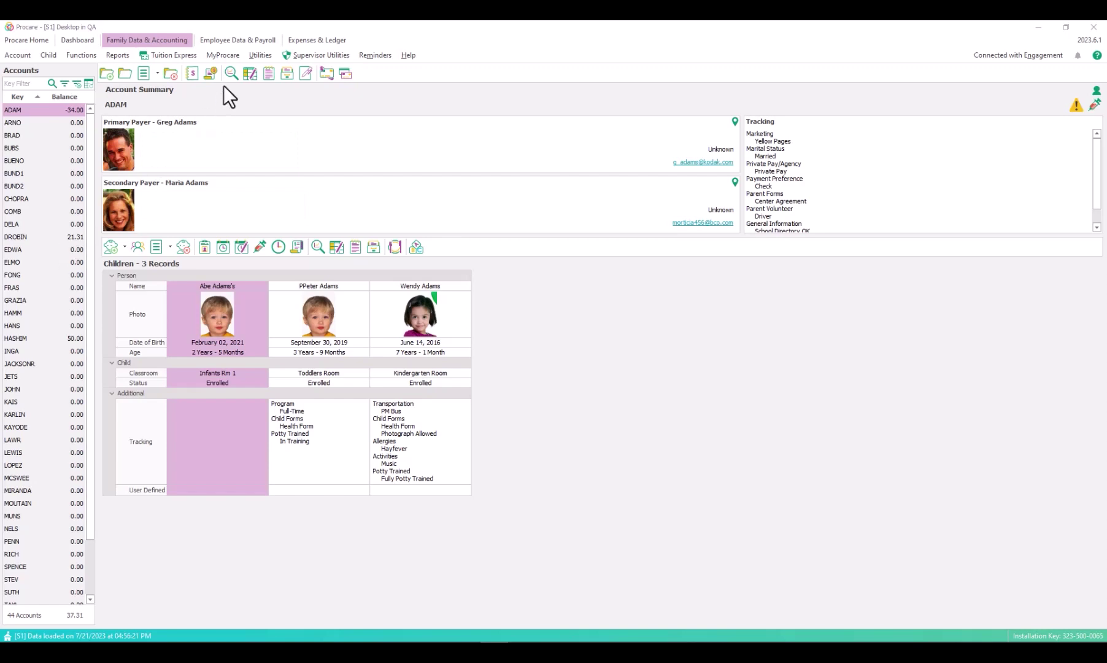
In the MyProcare Setup Wizard, set Current Families' Require 2-Step Verification to False, then review and save
left_click(225, 54)
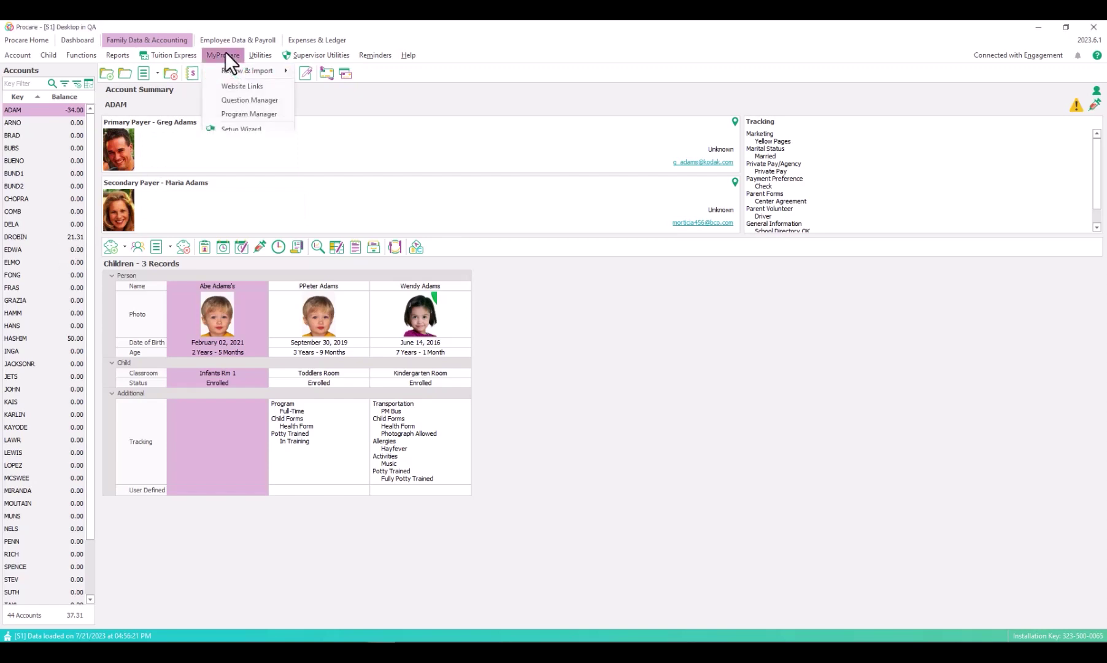
left_click(241, 128)
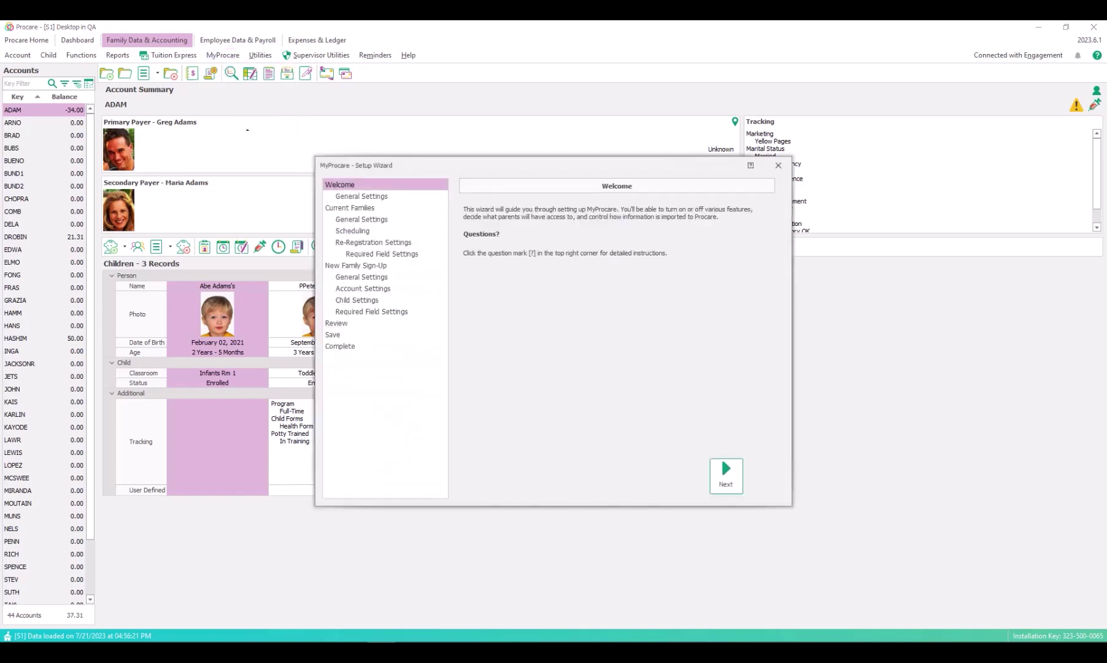
left_click(337, 207)
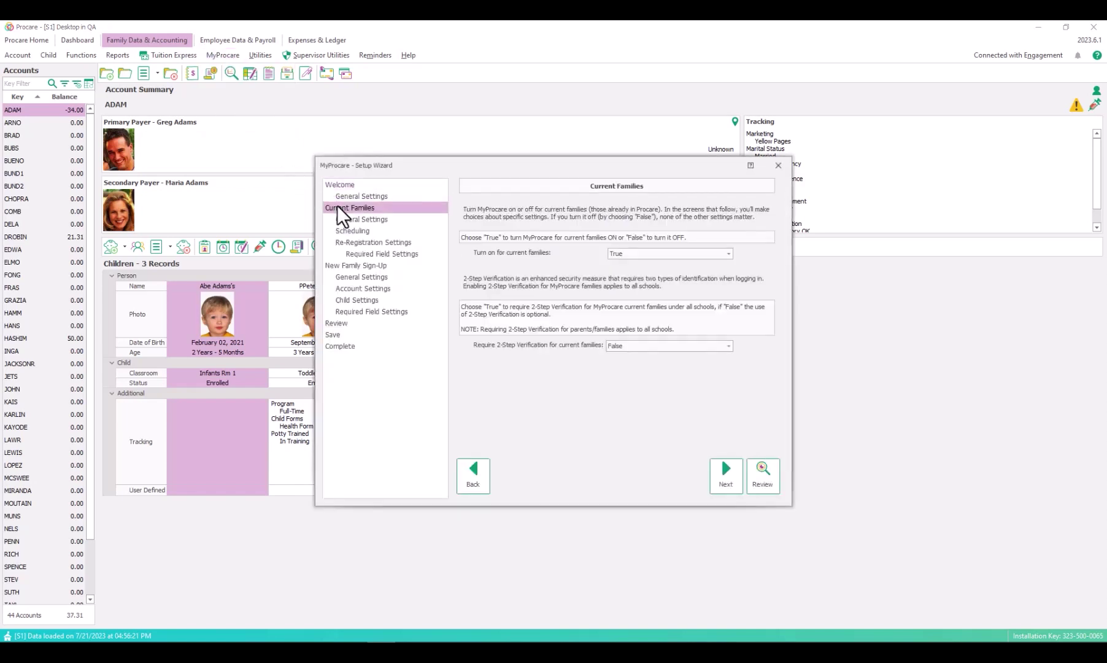
left_click(714, 346)
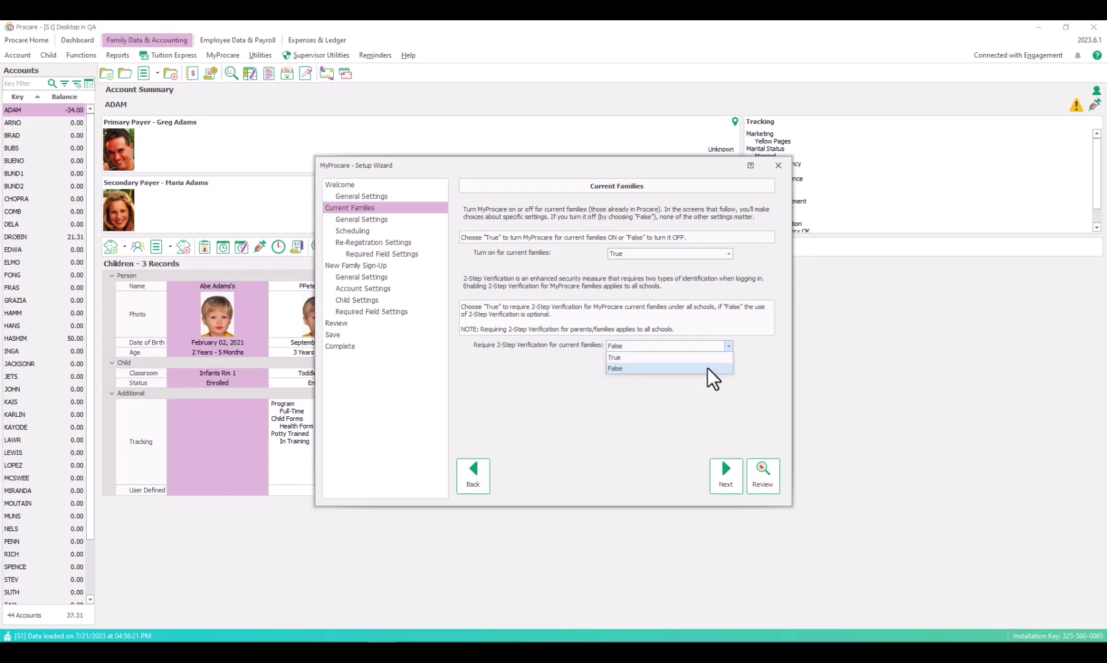
left_click(713, 368)
left_click(762, 475)
left_click(760, 475)
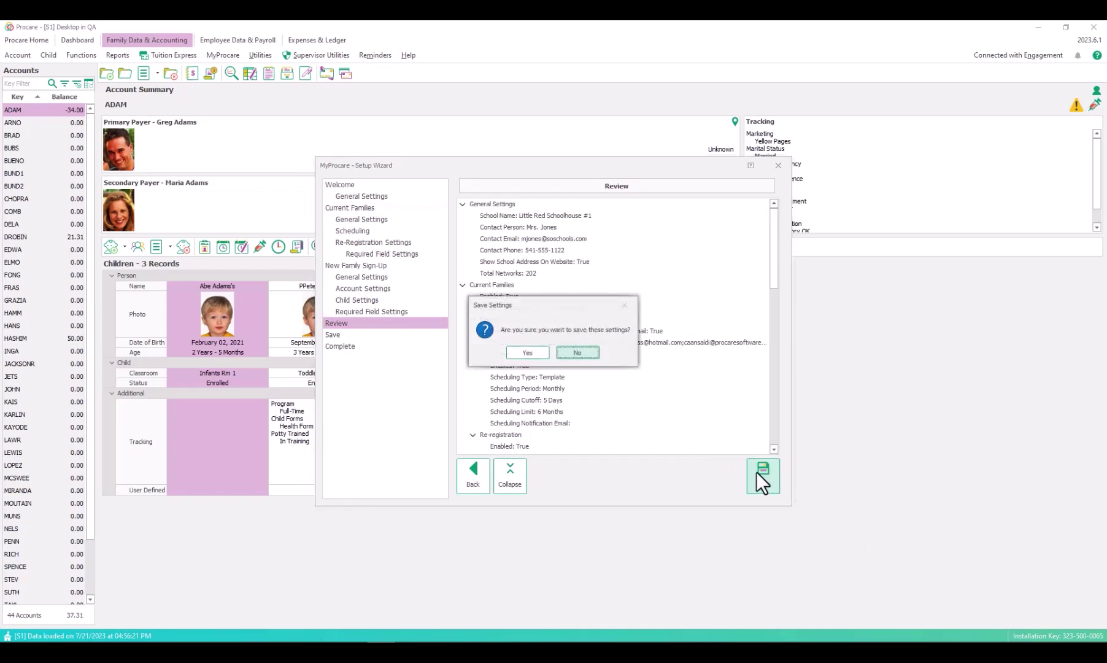